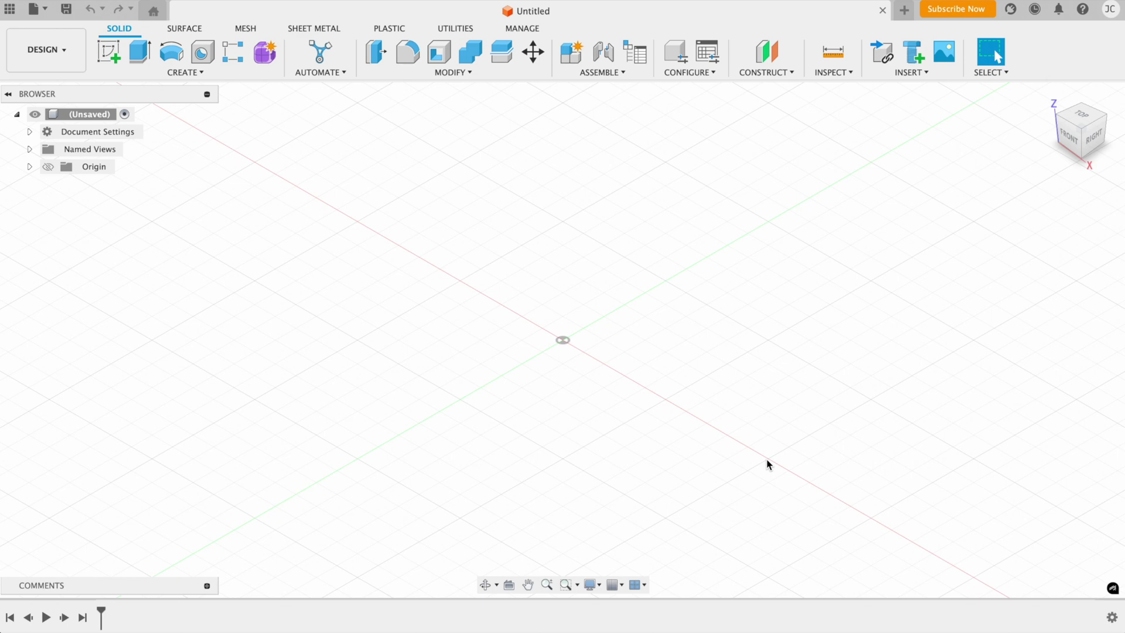
Step: Restore all Fusion preferences to their defaults, apply them, and close the Preferences dialog
{"action": "left_click", "coordinate": [1109, 9]}
{"action": "left_click", "coordinate": [1102, 41]}
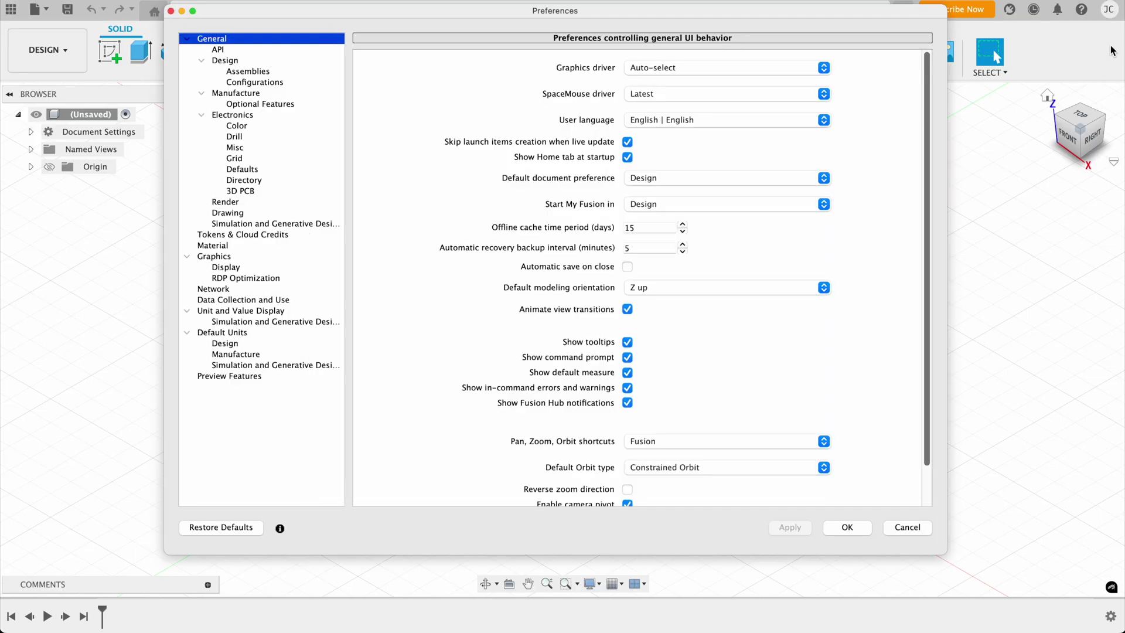
{"action": "left_click", "coordinate": [220, 534]}
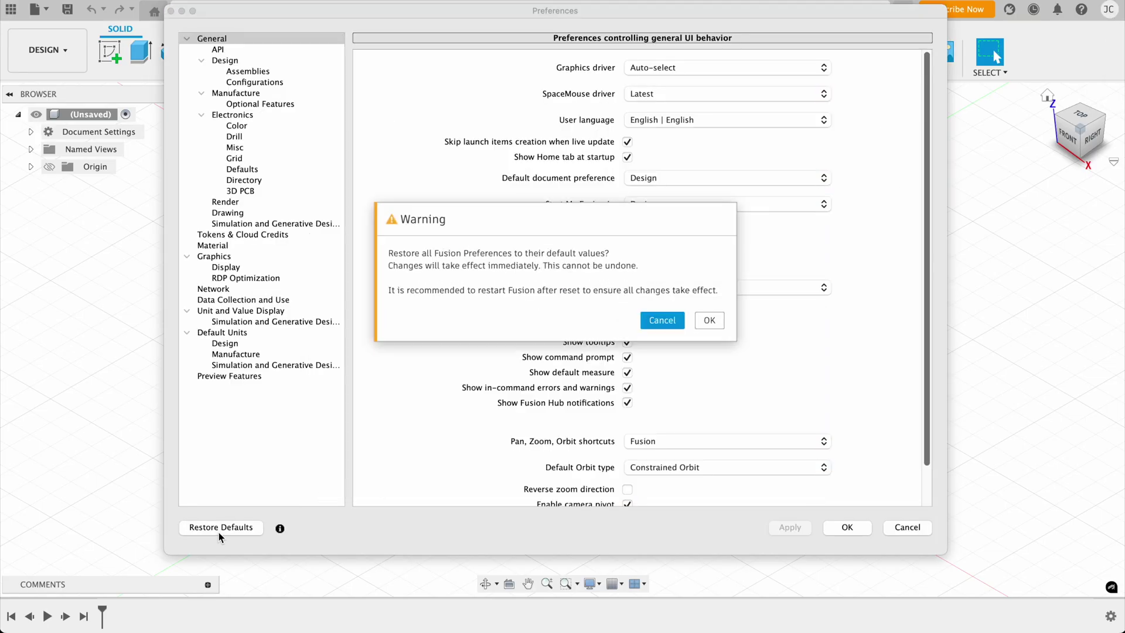
{"action": "left_click", "coordinate": [709, 320]}
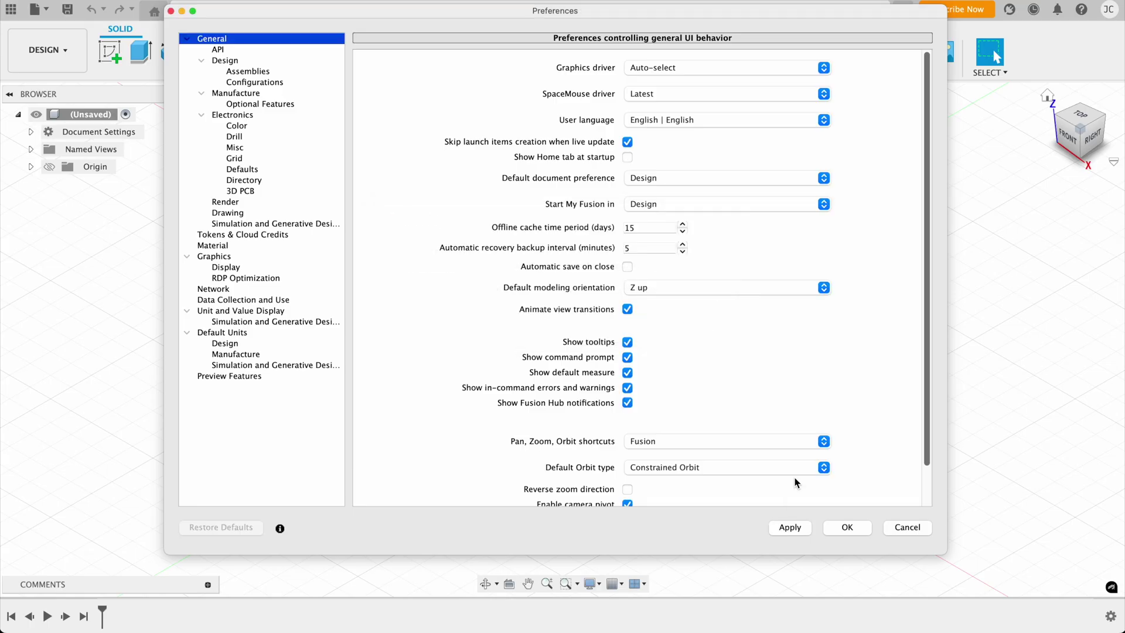
{"action": "left_click", "coordinate": [786, 528]}
{"action": "left_click", "coordinate": [847, 528]}
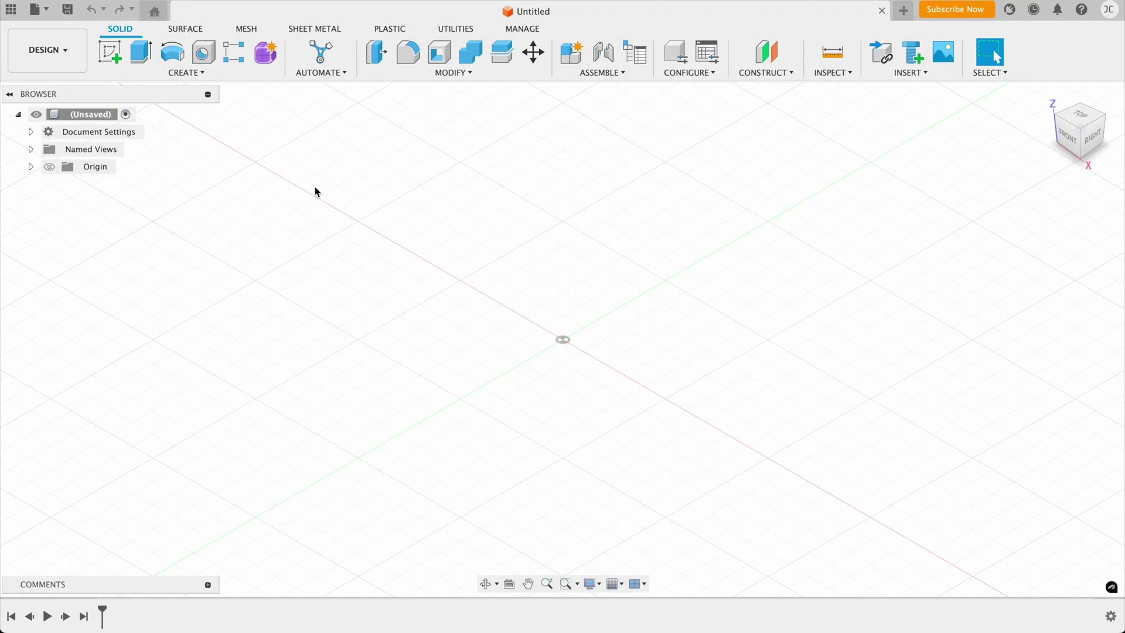
{"action": "left_click", "coordinate": [31, 132]}
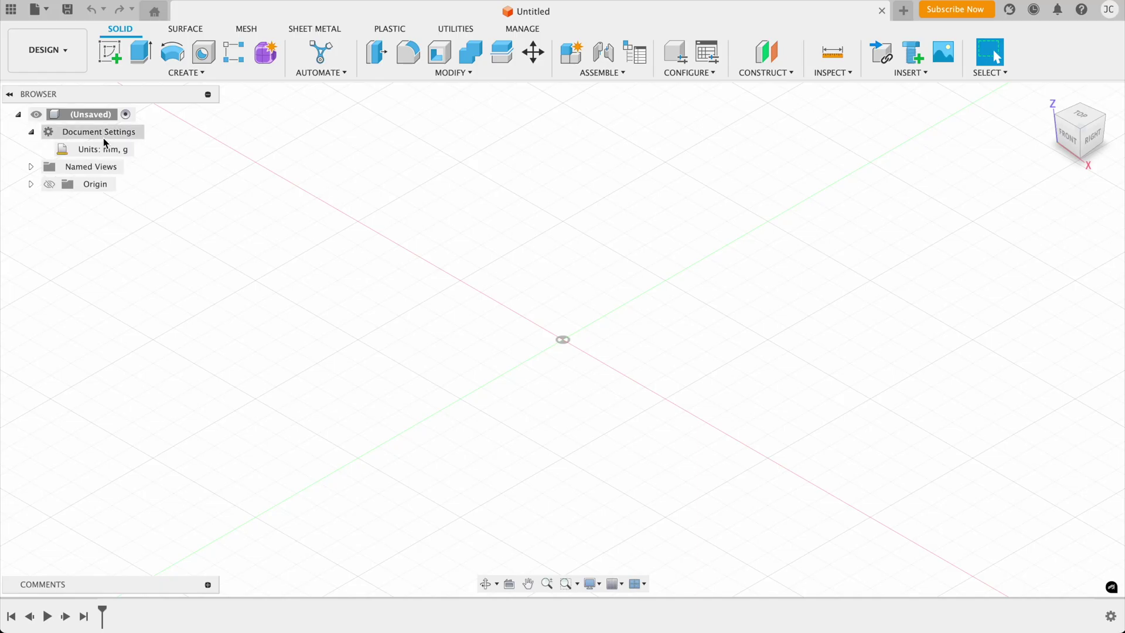
{"action": "left_click", "coordinate": [31, 132]}
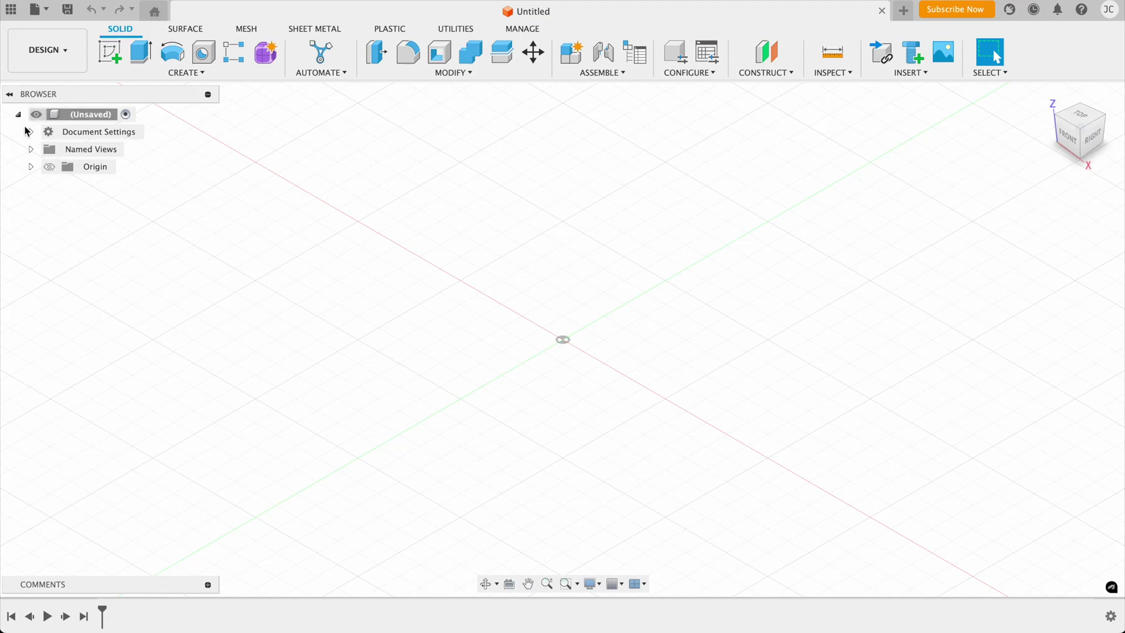
{"action": "left_click", "coordinate": [31, 132]}
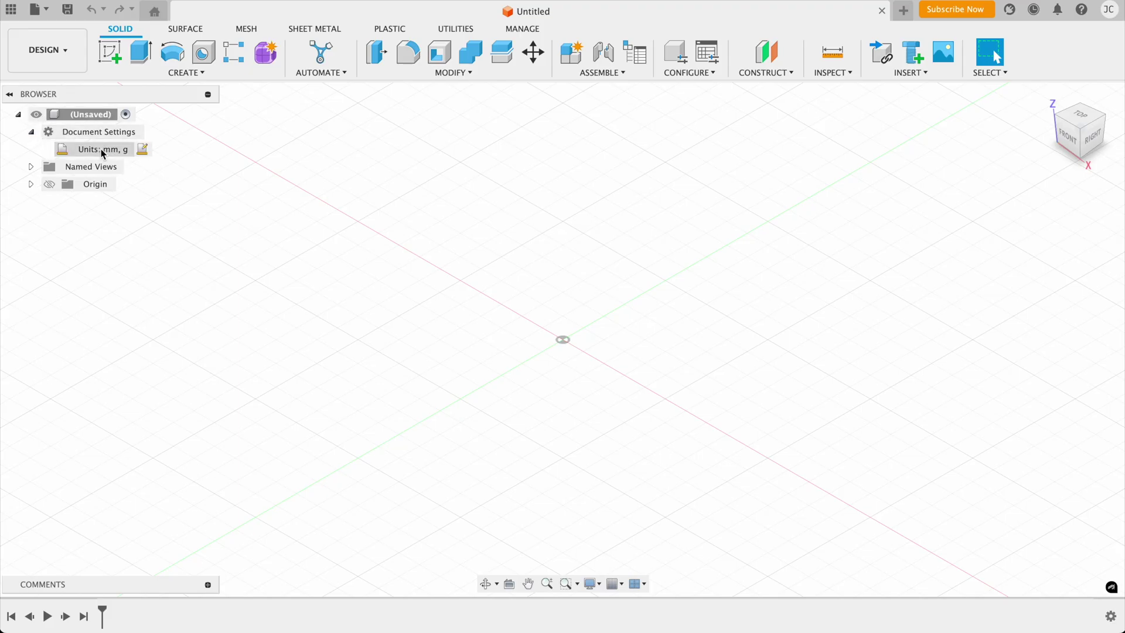
{"action": "left_click", "coordinate": [143, 149]}
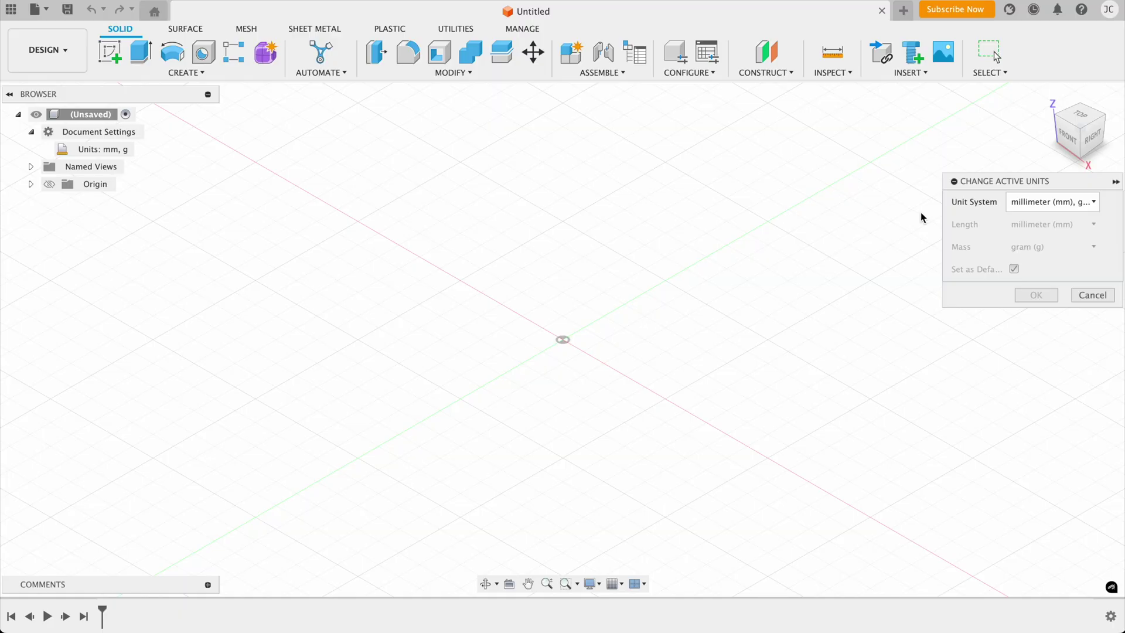
{"action": "left_click", "coordinate": [1051, 202]}
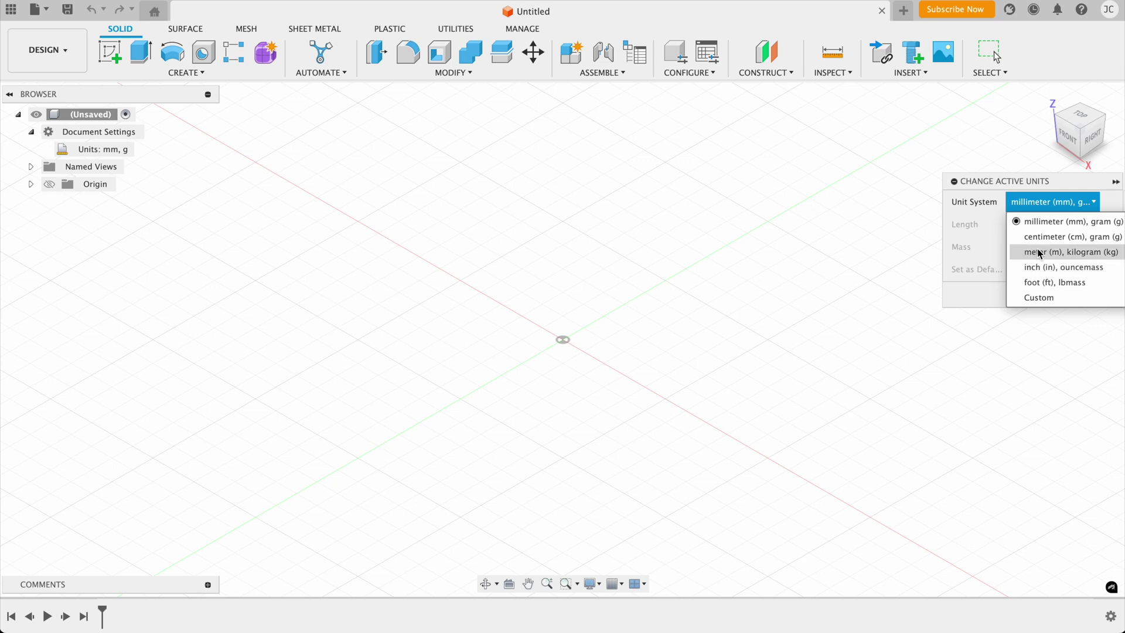
{"action": "left_click", "coordinate": [1017, 221]}
{"action": "left_click", "coordinate": [1092, 295]}
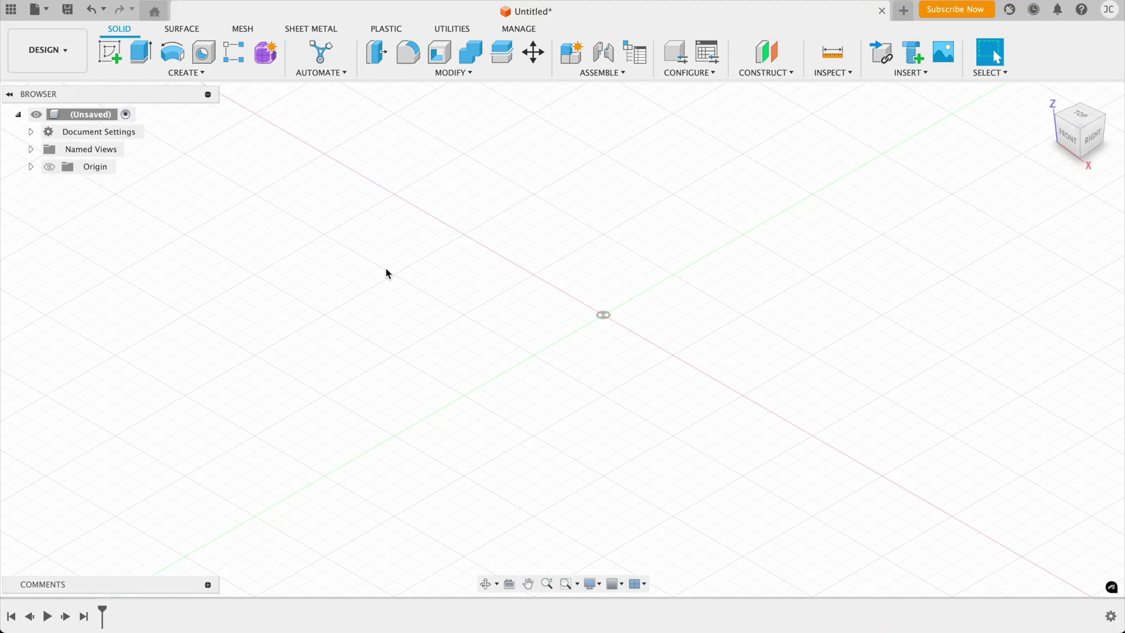
Step: Create a new project named 'Smartphone', open it, and close the Data Panel
{"action": "left_click", "coordinate": [11, 10]}
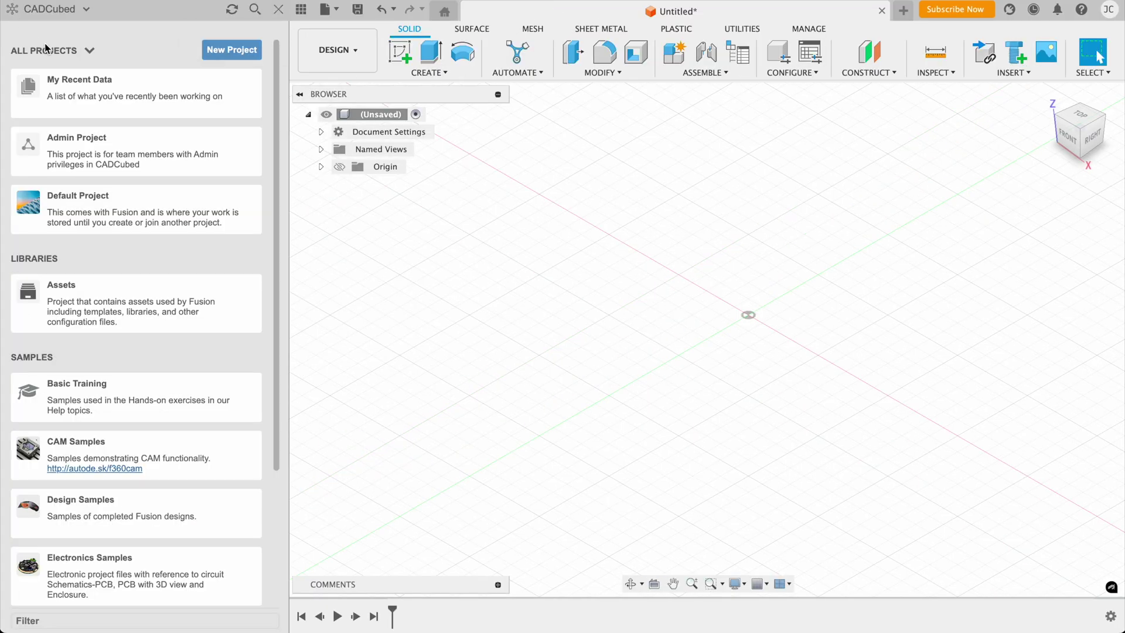
{"action": "left_click", "coordinate": [226, 52]}
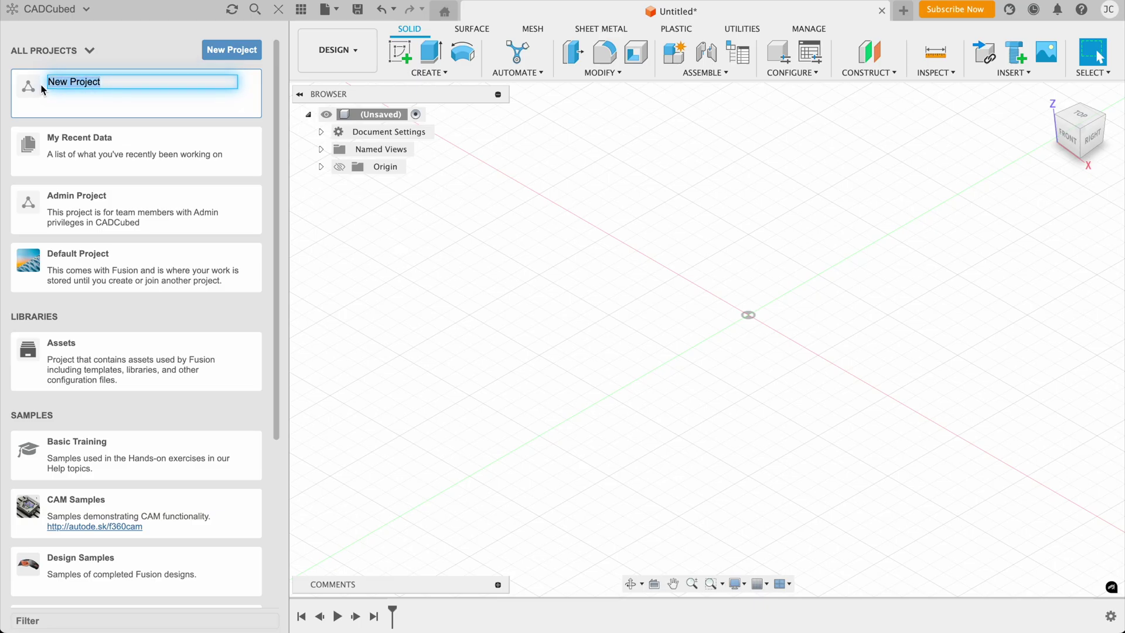
{"action": "key", "text": "BackSpace"}
{"action": "type", "text": "Smartphone"}
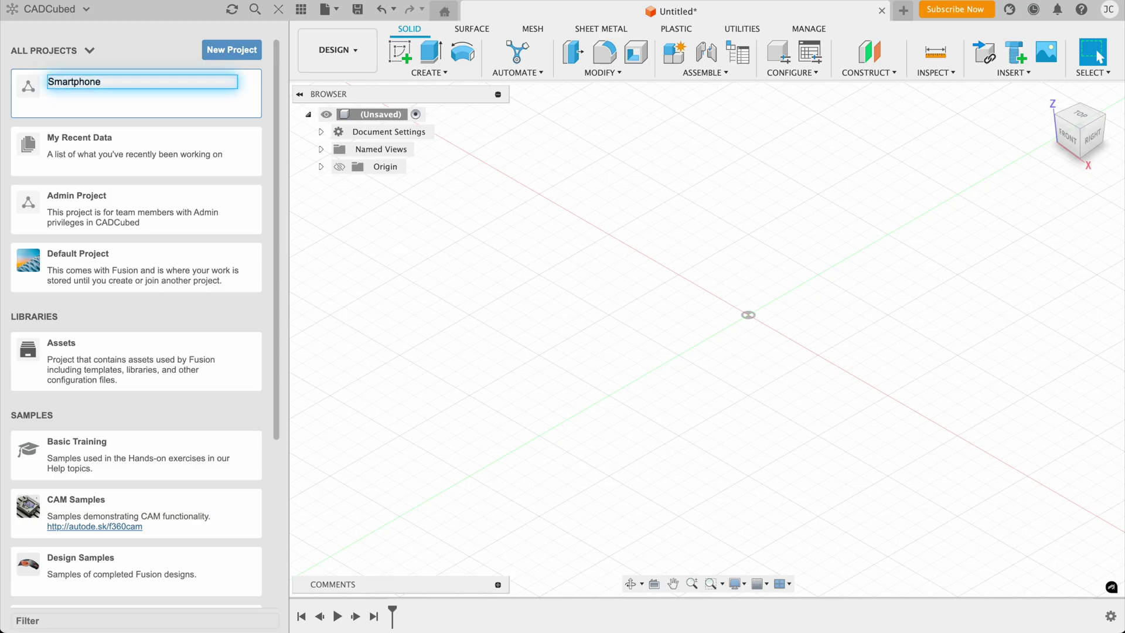
{"action": "key", "text": "Return"}
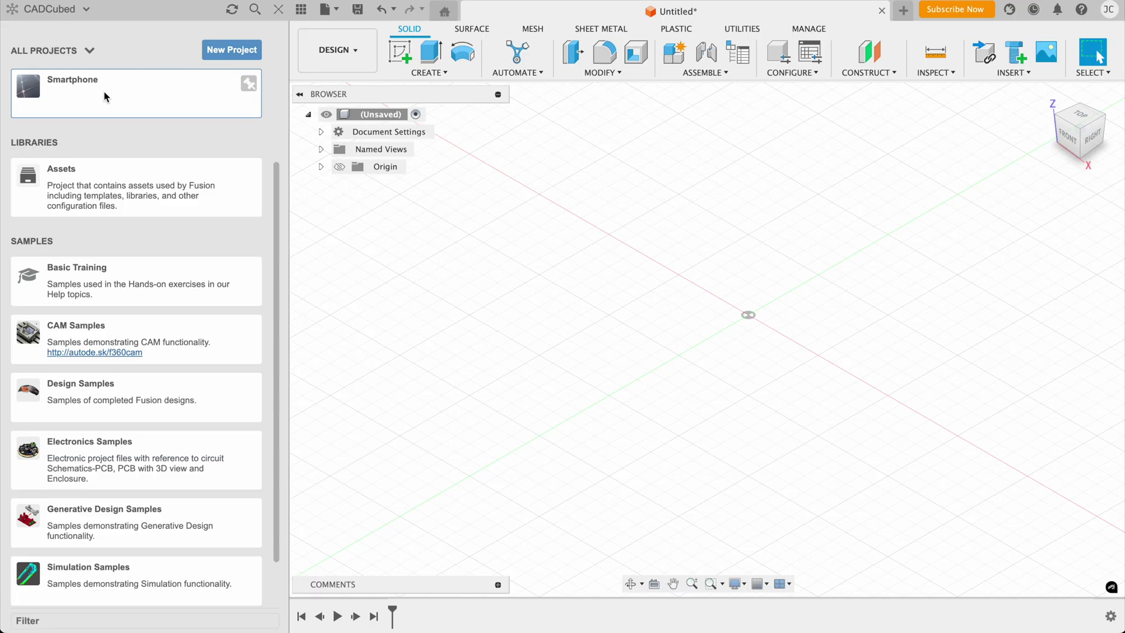
{"action": "left_click", "coordinate": [106, 96]}
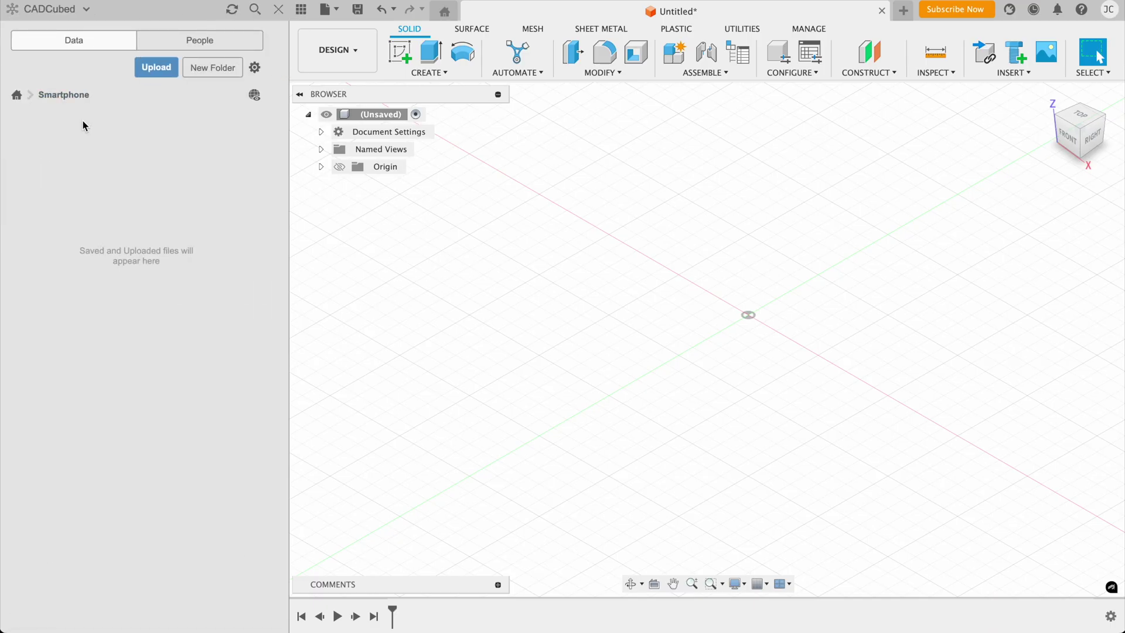
{"action": "left_click", "coordinate": [277, 11]}
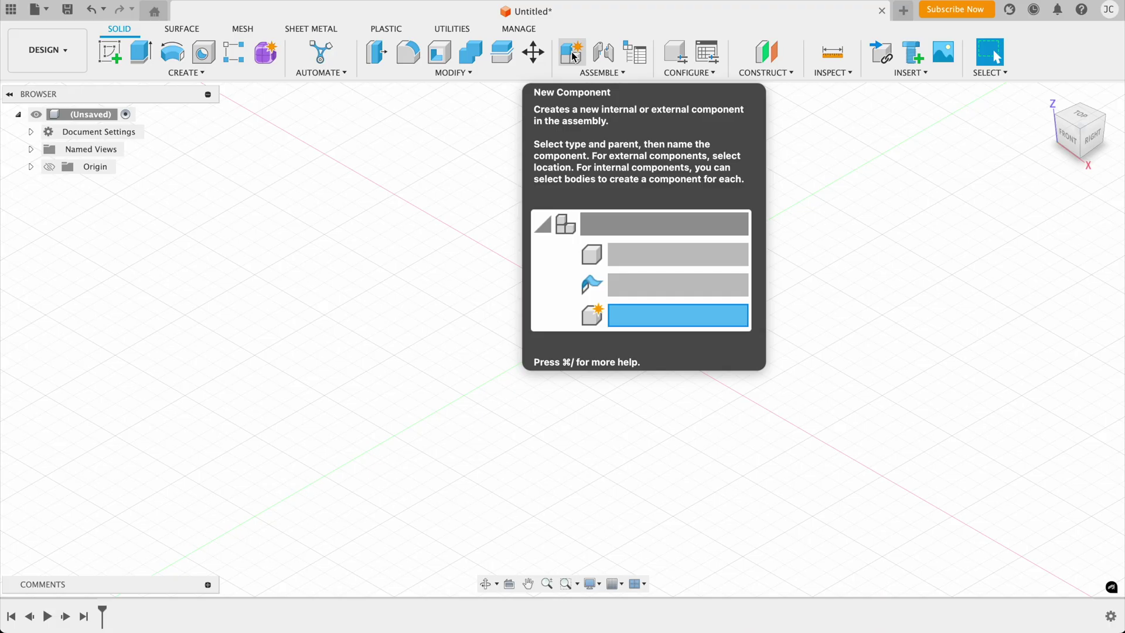
Step: Create a new component, replacing its default name with 'Smartphone'
{"action": "left_click", "coordinate": [574, 55]}
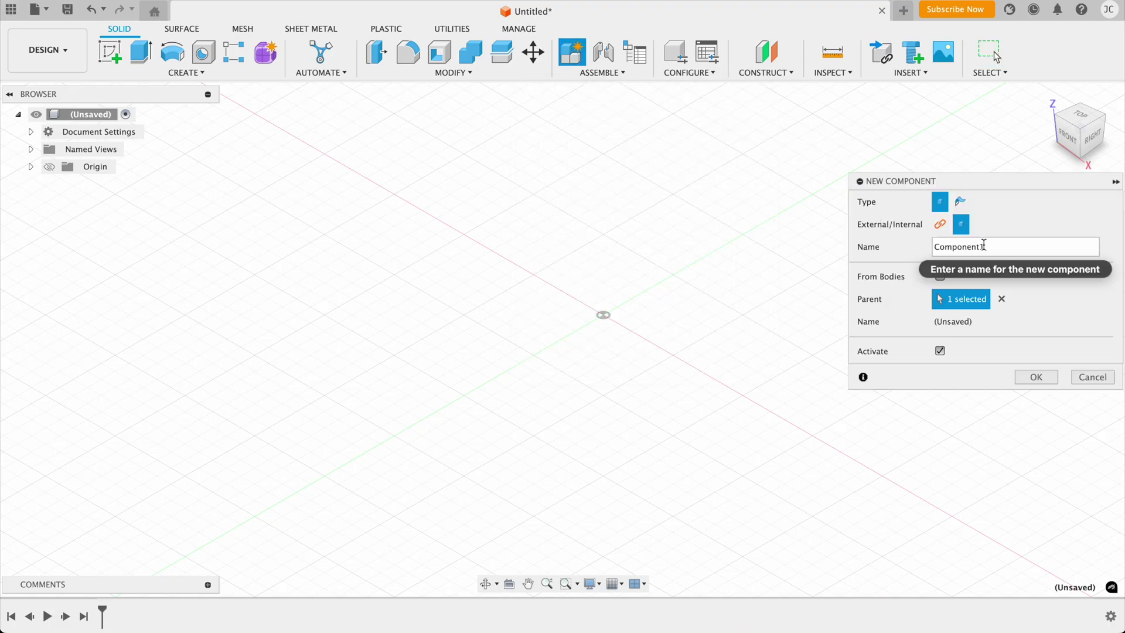
{"action": "left_click_drag", "start_coordinate": [986, 247], "coordinate": [935, 245]}
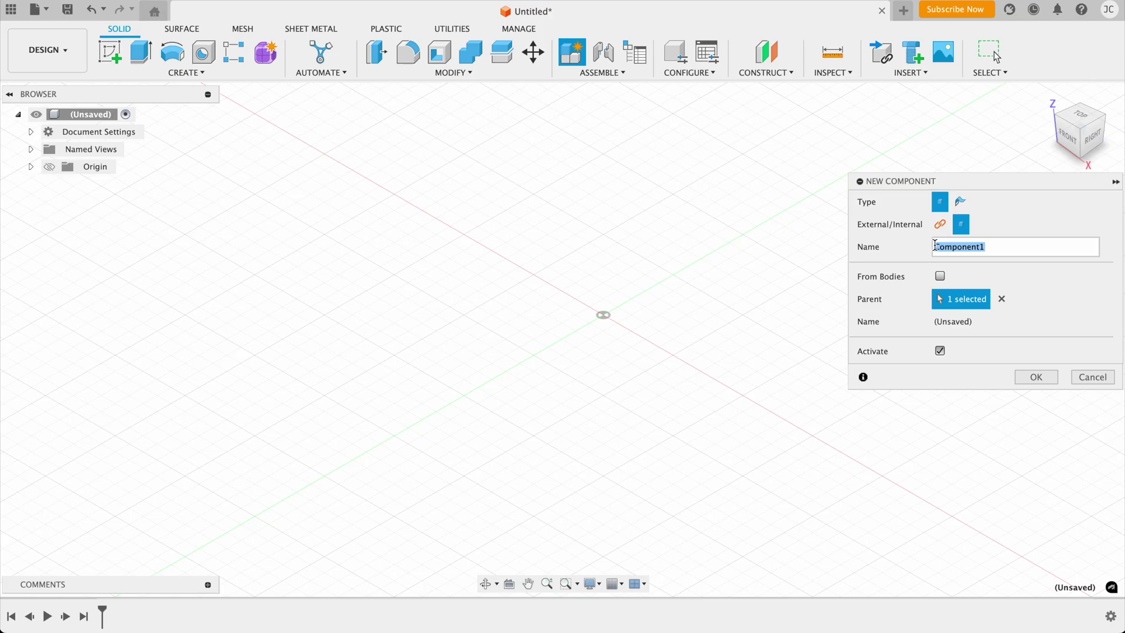
{"action": "type", "text": "Smartphone"}
{"action": "left_click", "coordinate": [1041, 375]}
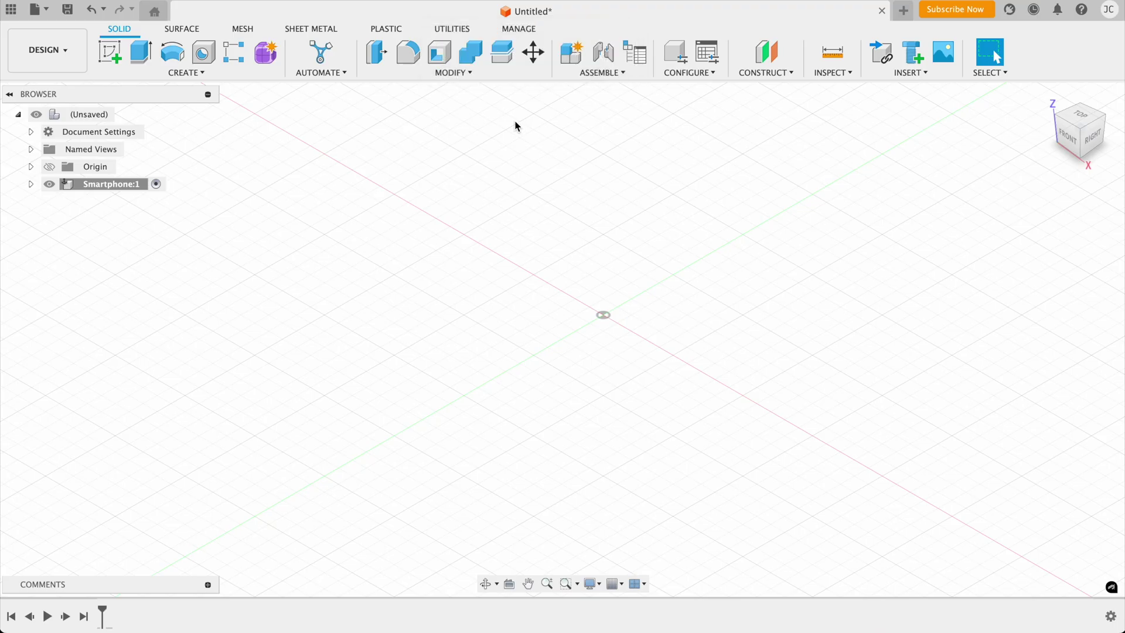
Step: Save the design under the name 'Smartphone' in the Smartphone project
{"action": "left_click", "coordinate": [67, 10]}
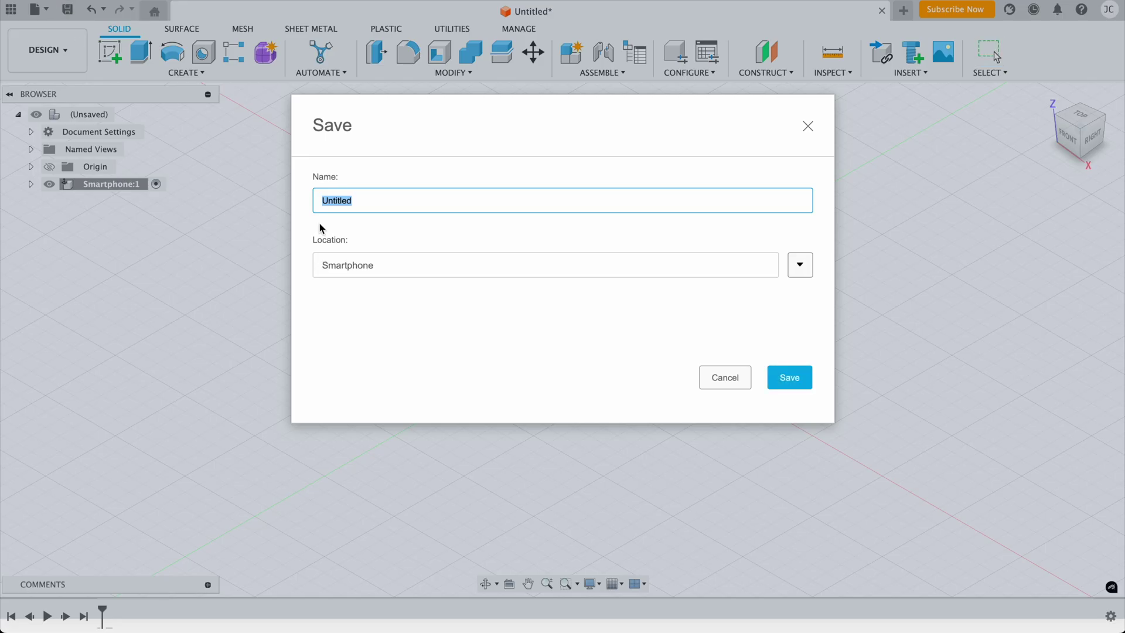
{"action": "type", "text": "Smartphone"}
{"action": "left_click", "coordinate": [792, 381]}
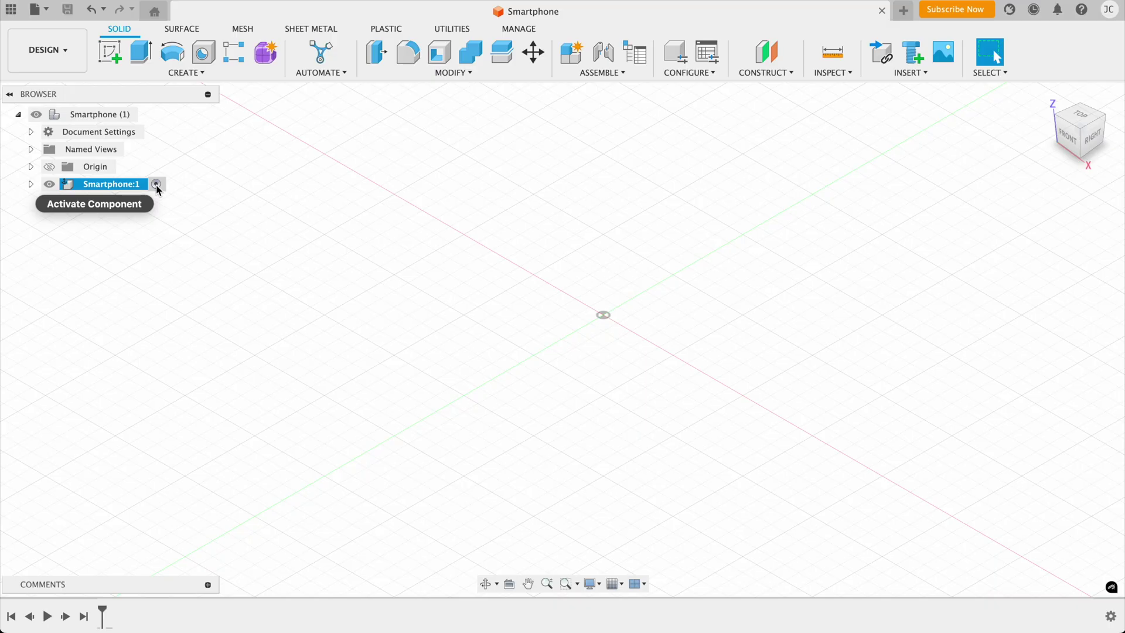
Step: Activate the Smartphone:1 component and start a sketch on the XY origin plane
{"action": "left_click", "coordinate": [156, 184]}
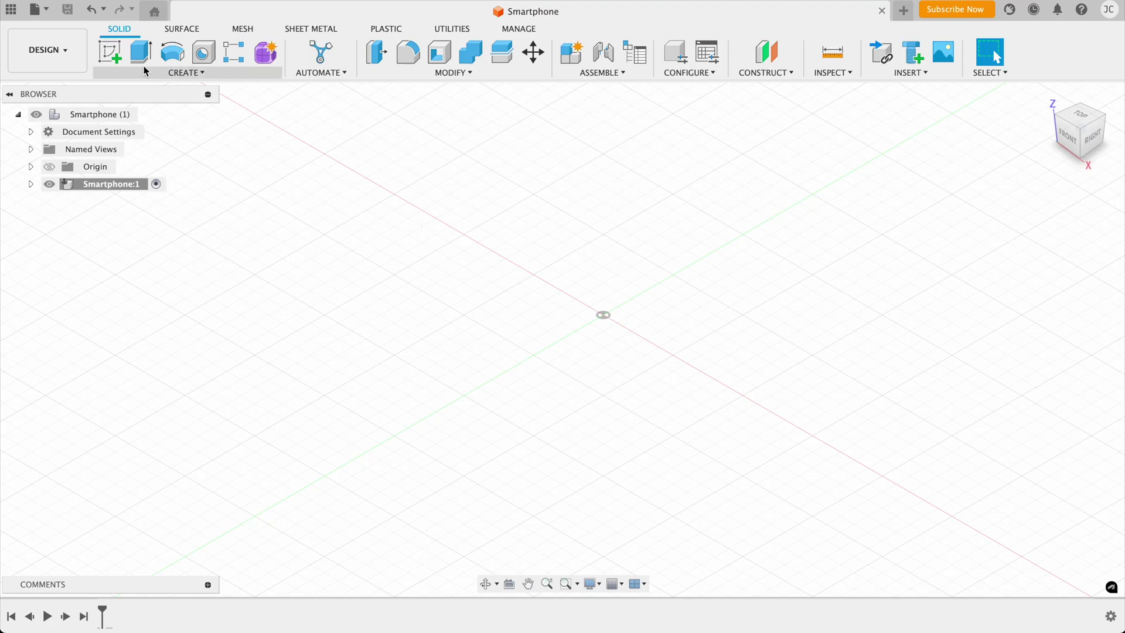
{"action": "left_click", "coordinate": [116, 58]}
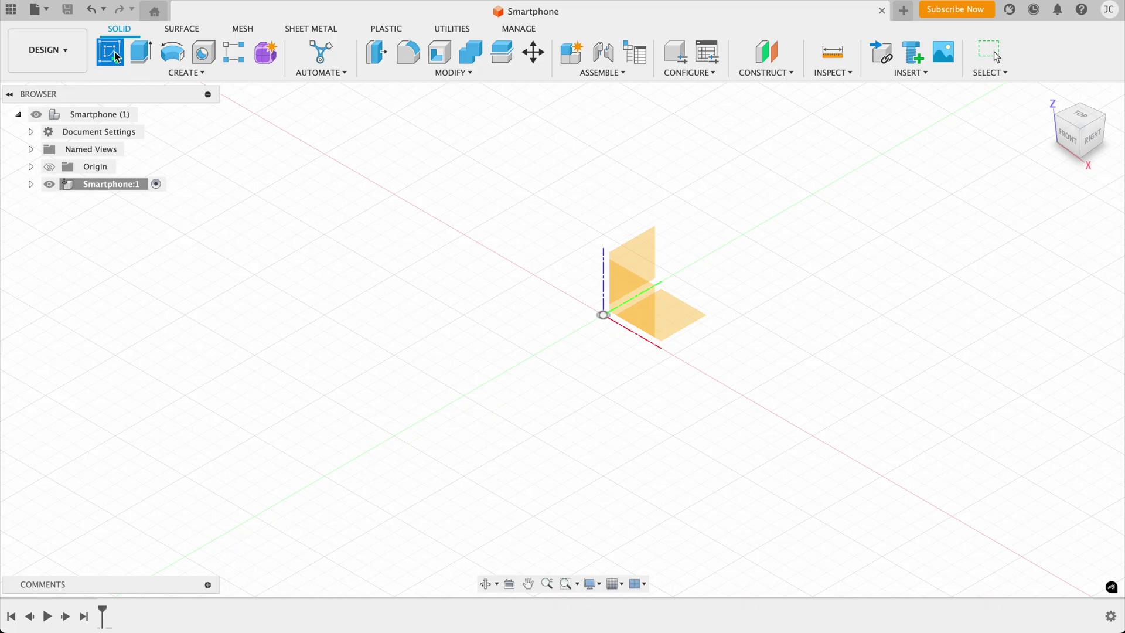
{"action": "left_click", "coordinate": [110, 53]}
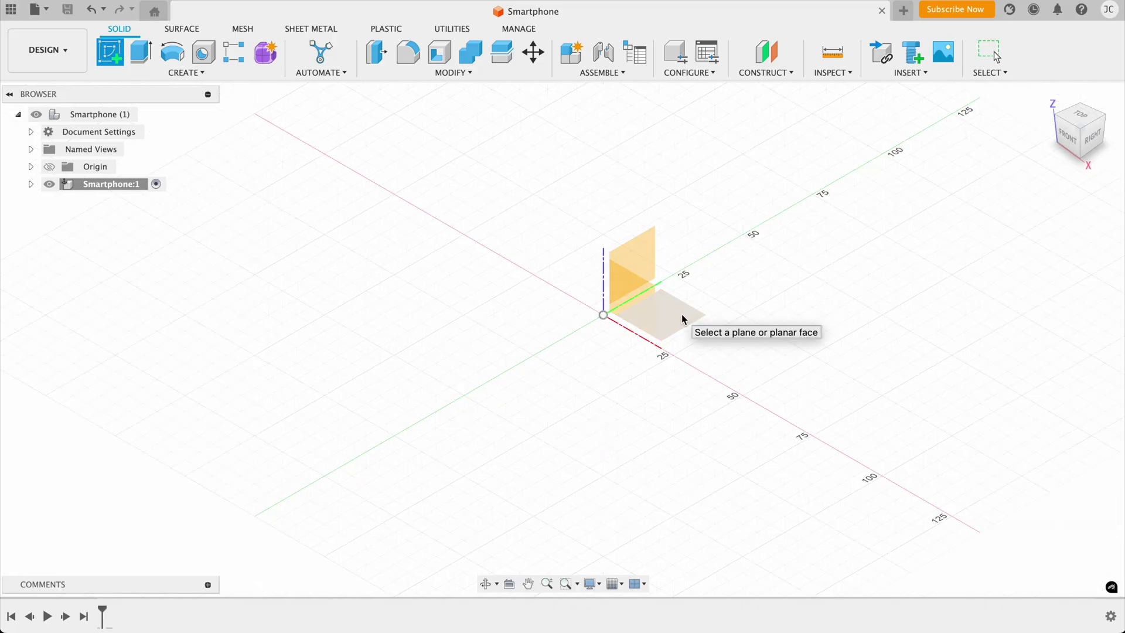
{"action": "left_click", "coordinate": [686, 318]}
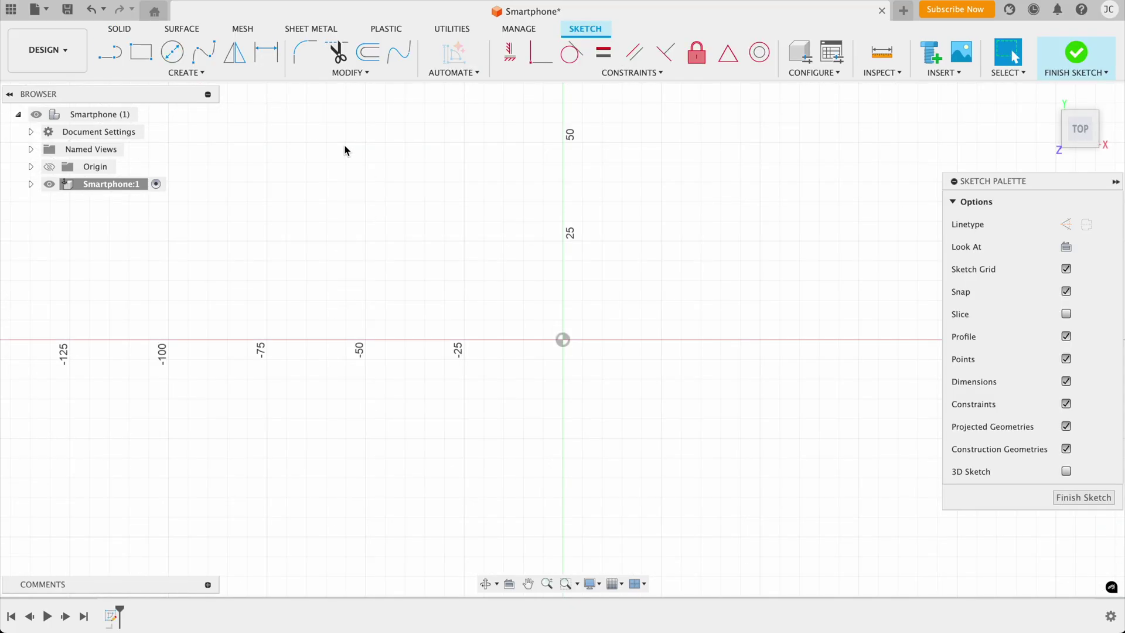
Step: Draw a center rectangle at the sketch origin with 145 mm height and 70 mm width
{"action": "left_click", "coordinate": [196, 75]}
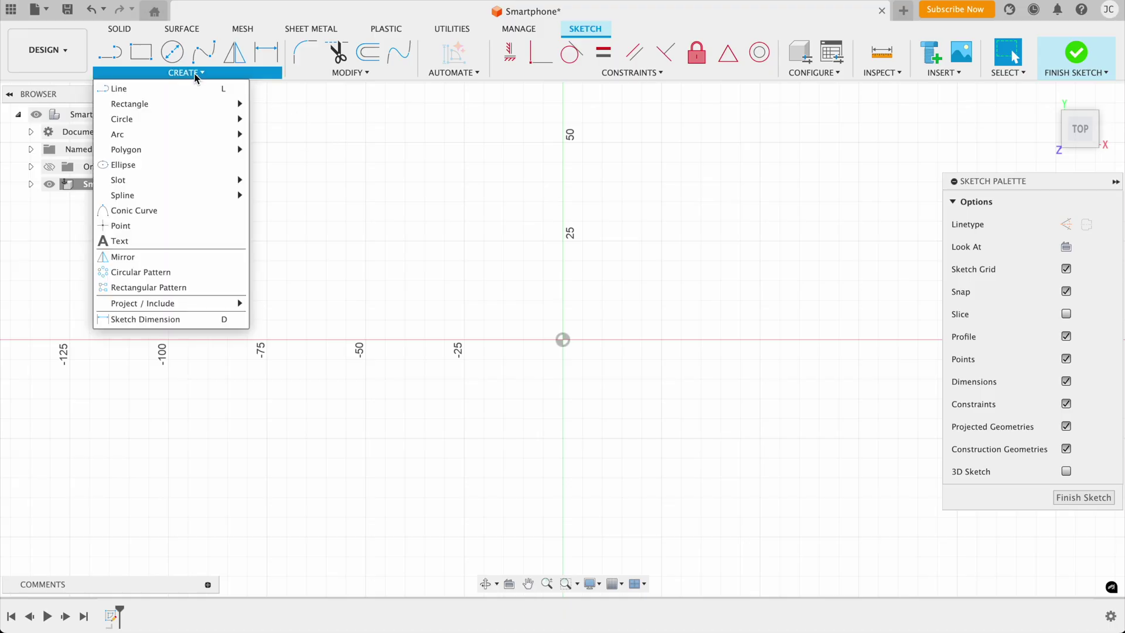
{"action": "mouse_move", "coordinate": [198, 103]}
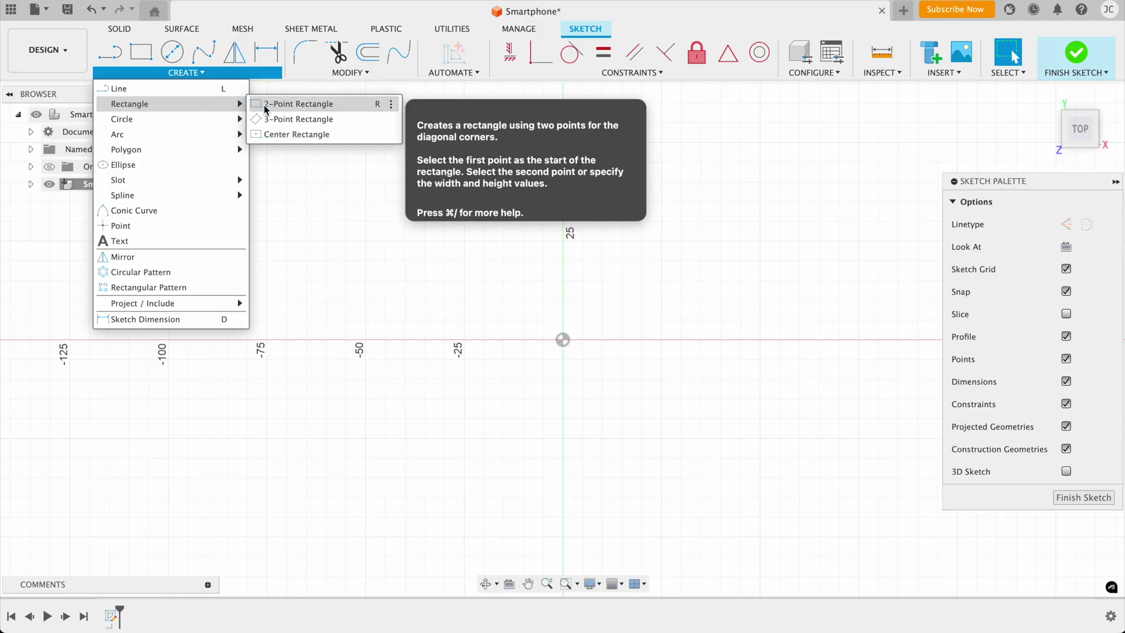
{"action": "left_click", "coordinate": [285, 135]}
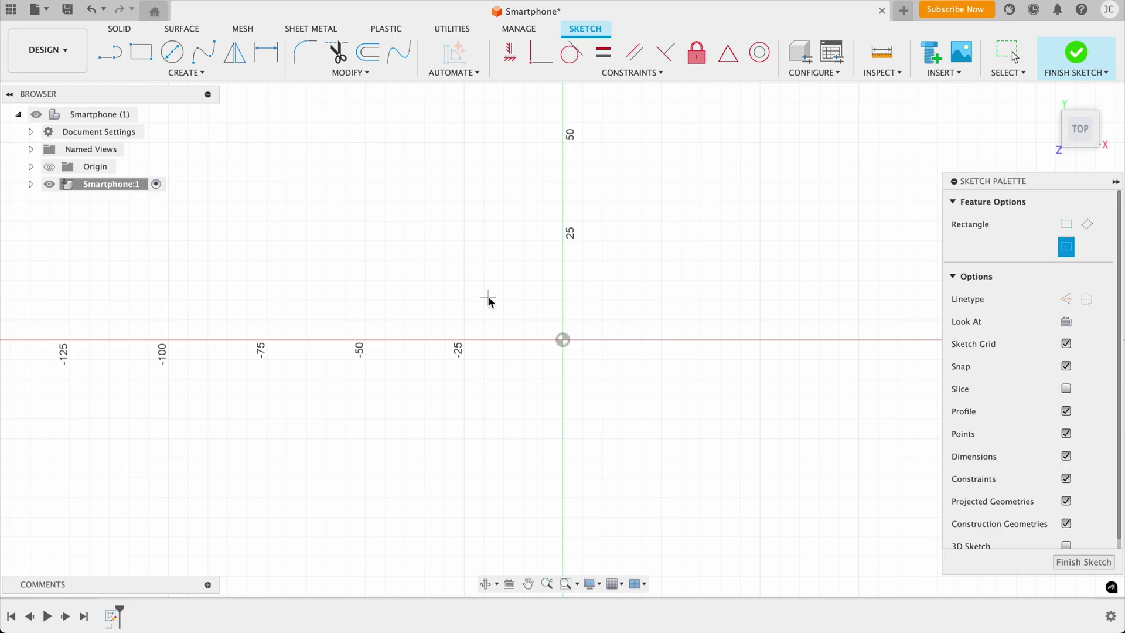
{"action": "left_click", "coordinate": [563, 341]}
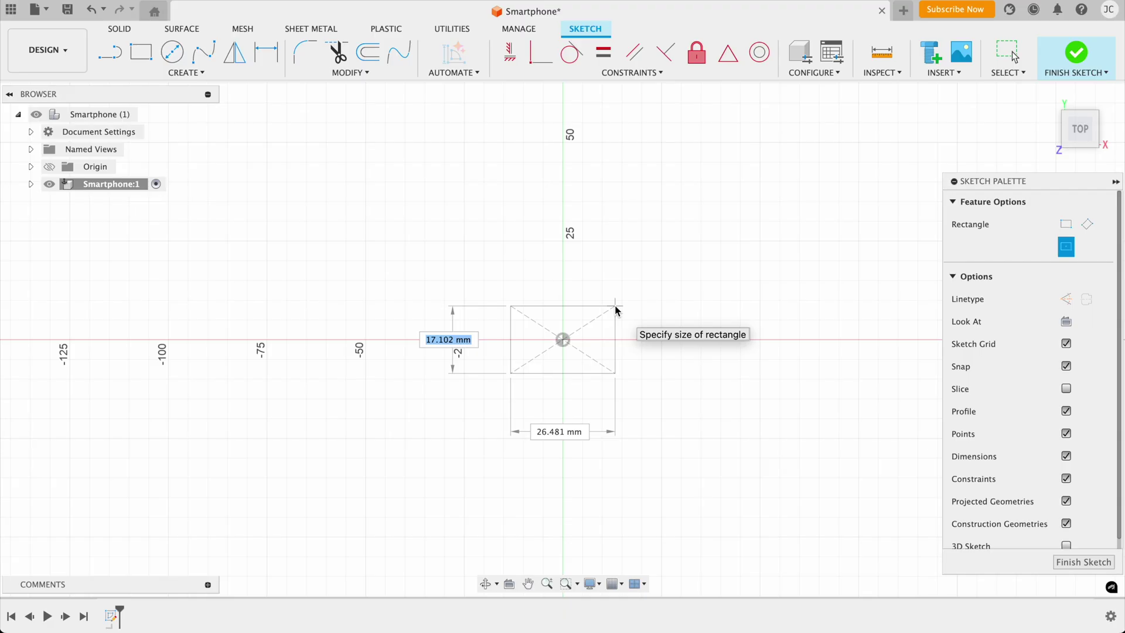
{"action": "type", "text": "145"}
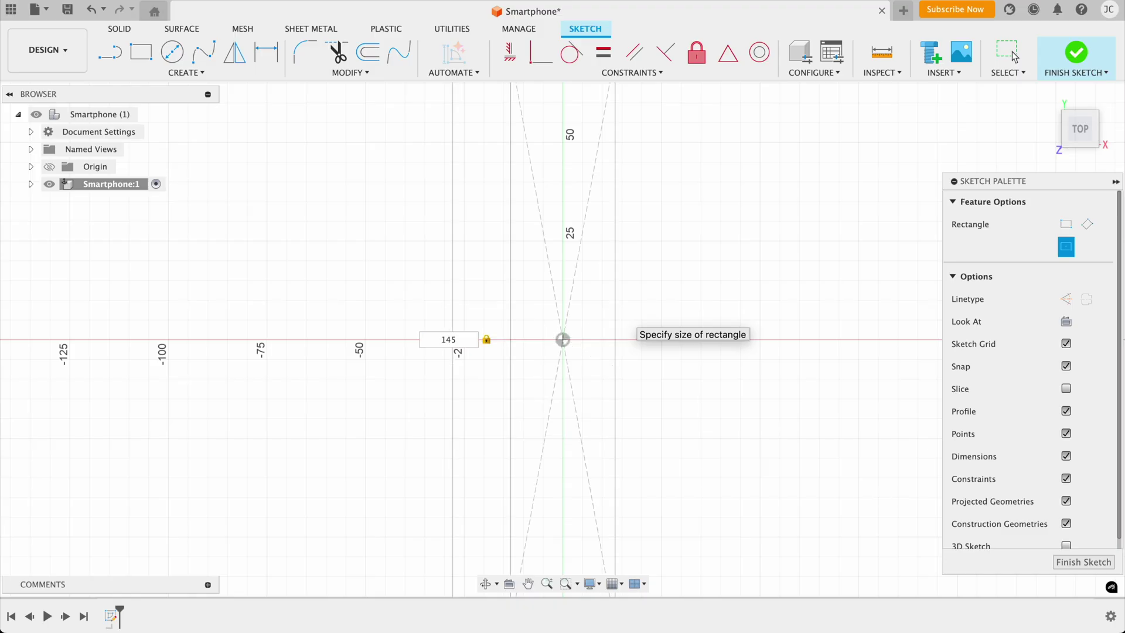
{"action": "scroll", "coordinate": [615, 306], "scroll_direction": "down", "scroll_amount": 5}
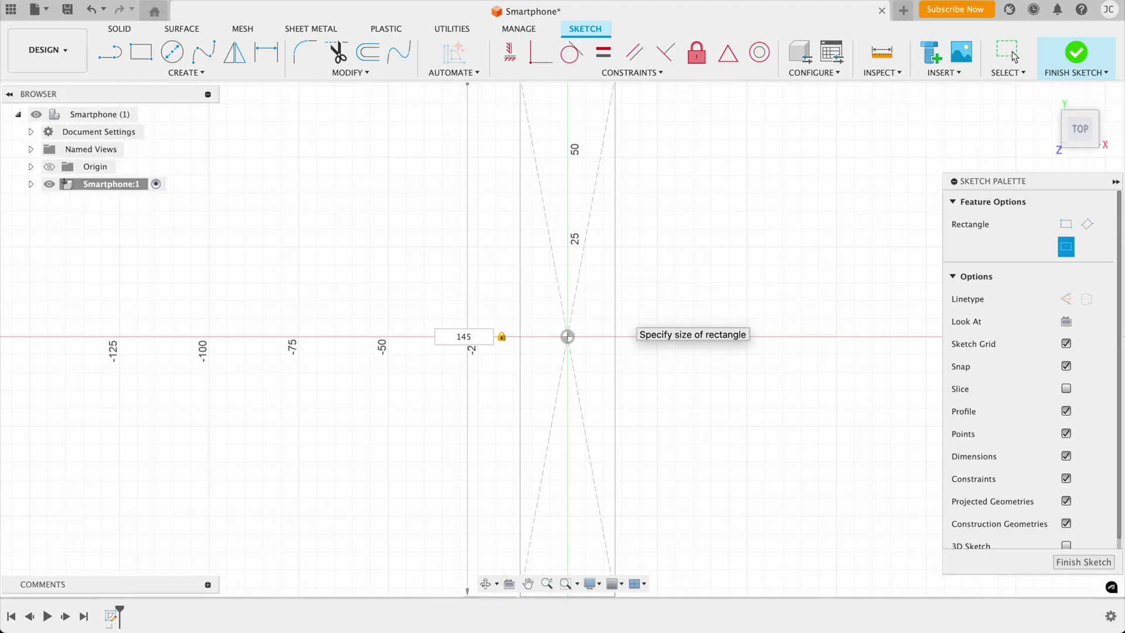
{"action": "key", "text": "Tab"}
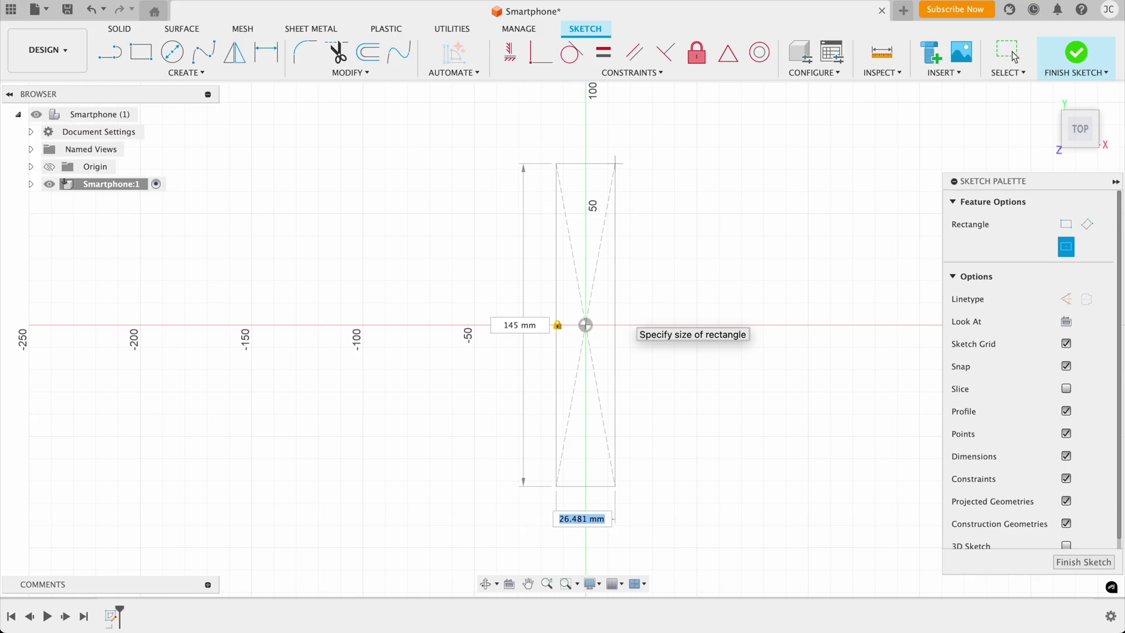
{"action": "type", "text": "70"}
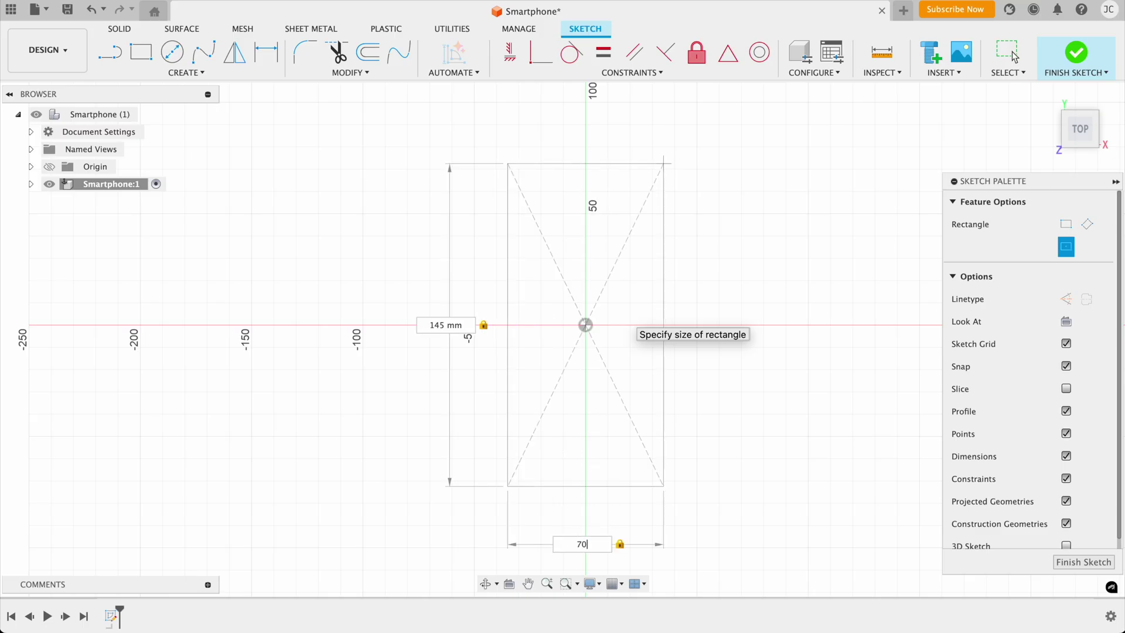
{"action": "key", "text": "Return"}
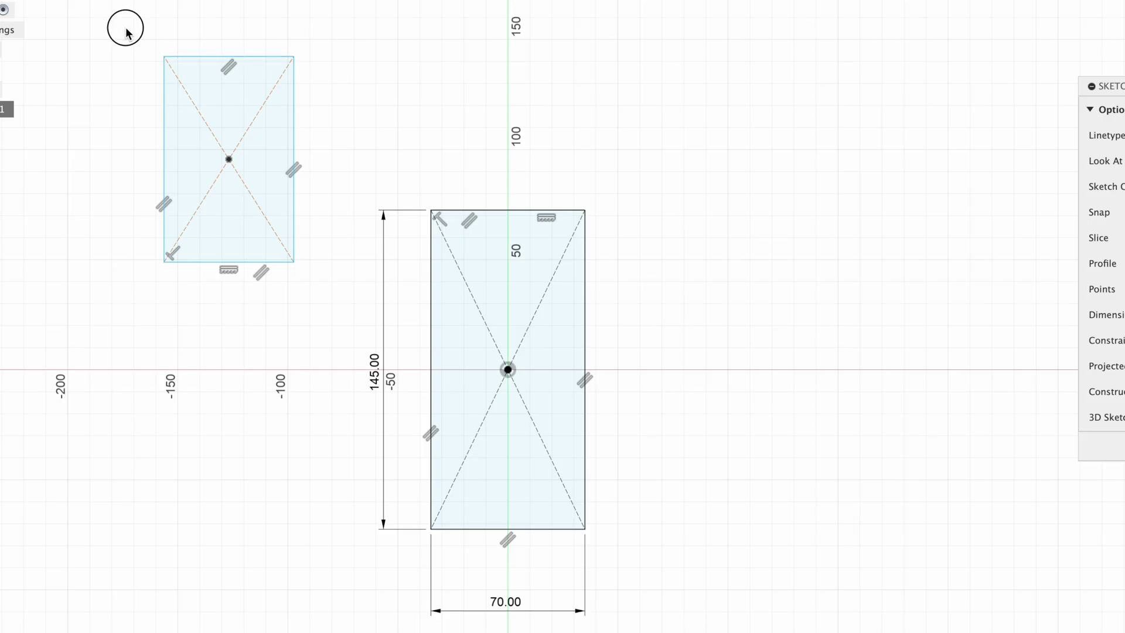
Step: Delete the stray small rectangle, finish the sketch, and return to the home view
{"action": "left_click_drag", "start_coordinate": [125, 27], "coordinate": [329, 304]}
{"action": "key", "text": "Delete"}
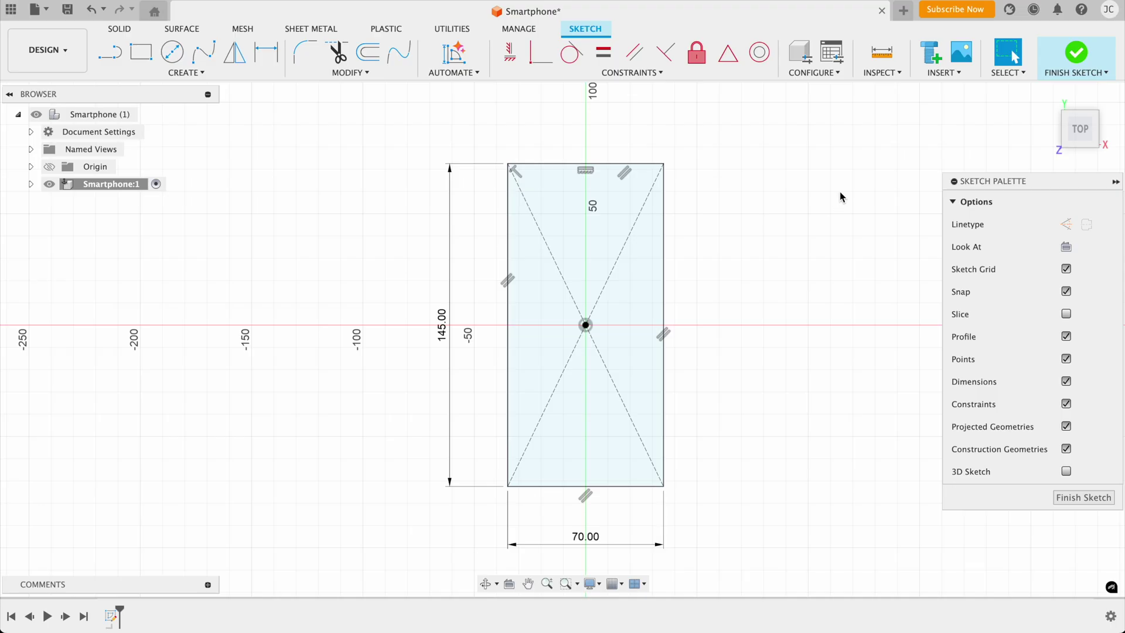
{"action": "left_click", "coordinate": [1088, 498]}
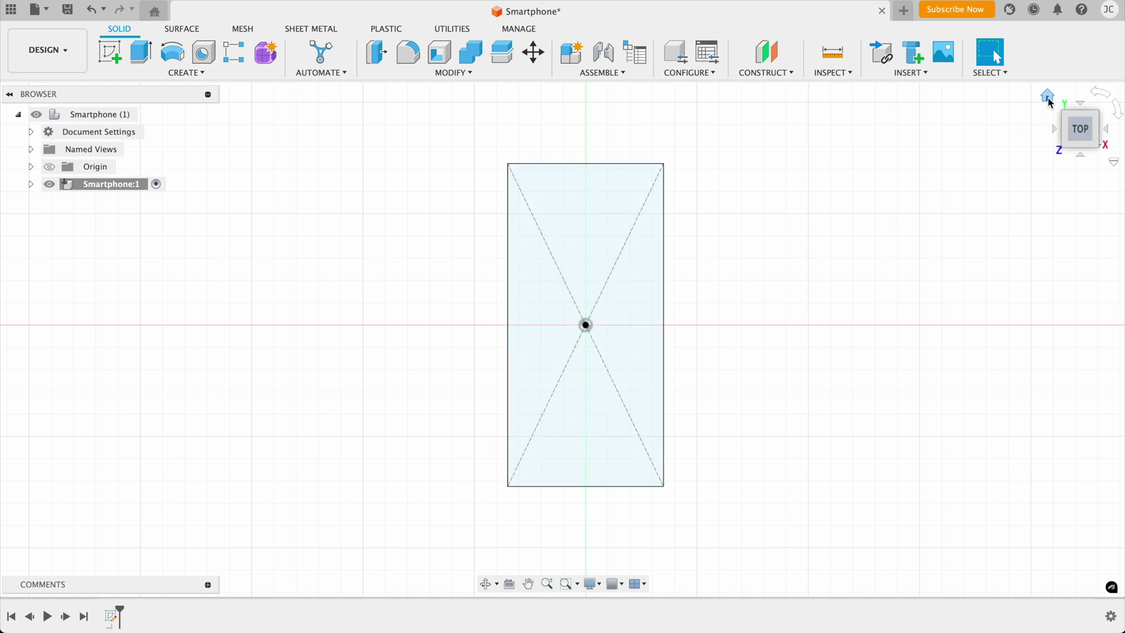
{"action": "left_click", "coordinate": [1048, 99]}
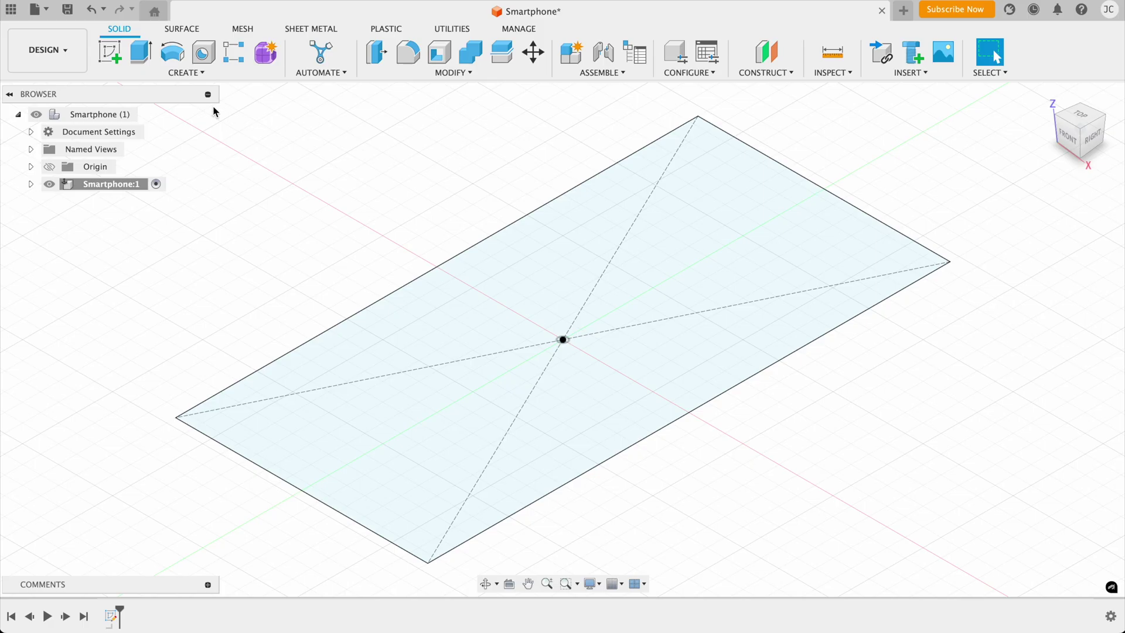
Step: Extrude the rectangle profile 7 mm into a new body as the phone's base slab
{"action": "left_click", "coordinate": [140, 52]}
{"action": "mouse_move", "coordinate": [562, 325]}
{"action": "left_mouse_down"}
{"action": "mouse_move", "coordinate": [563, 257]}
{"action": "mouse_move", "coordinate": [562, 306]}
{"action": "left_mouse_up"}
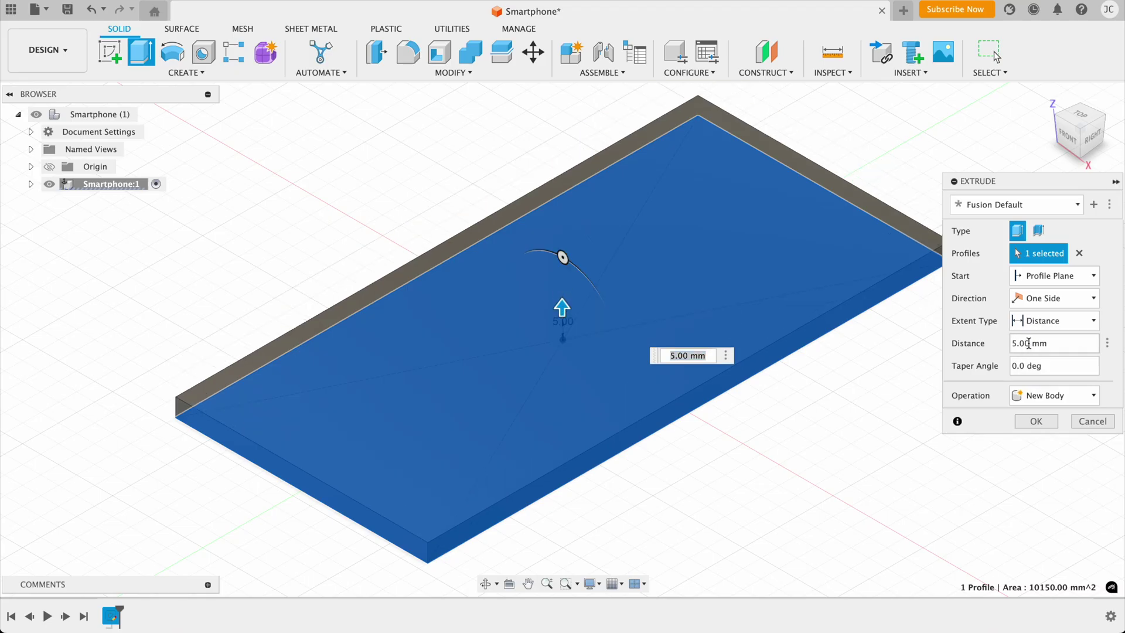
{"action": "left_click_drag", "start_coordinate": [1028, 343], "coordinate": [1010, 343]}
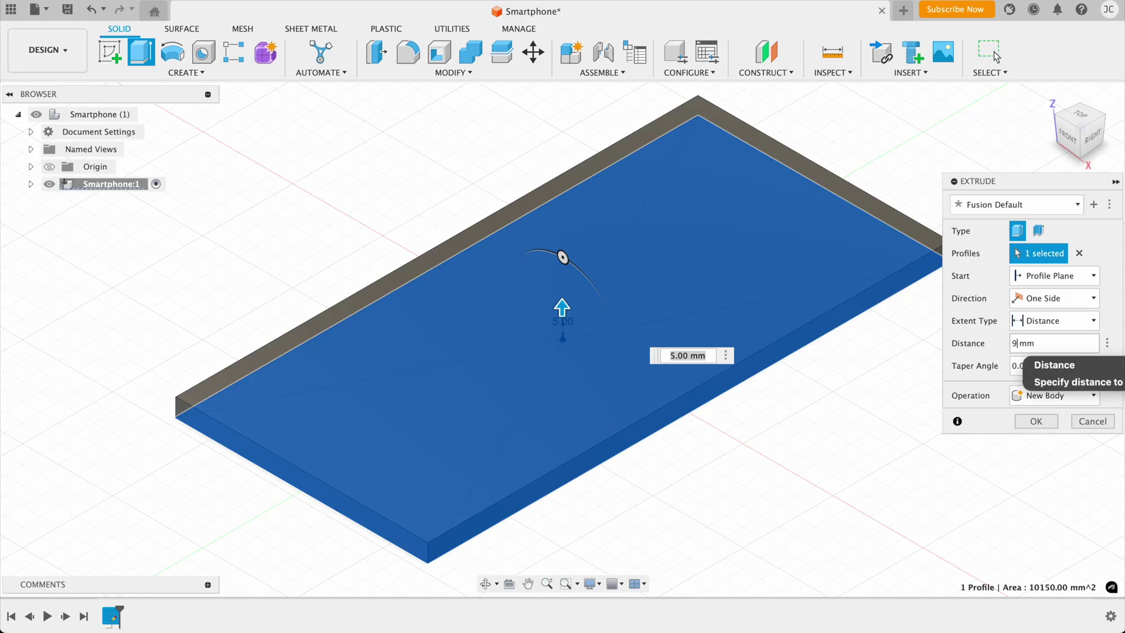
{"action": "type", "text": "9"}
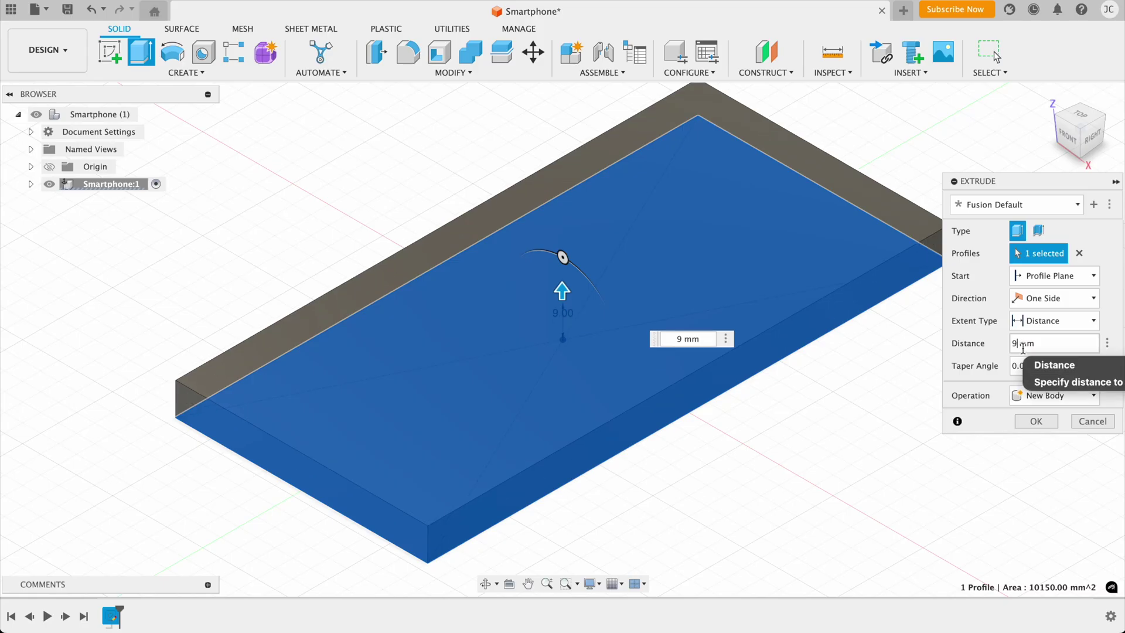
{"action": "left_click_drag", "start_coordinate": [1018, 346], "coordinate": [1010, 339]}
{"action": "type", "text": "7"}
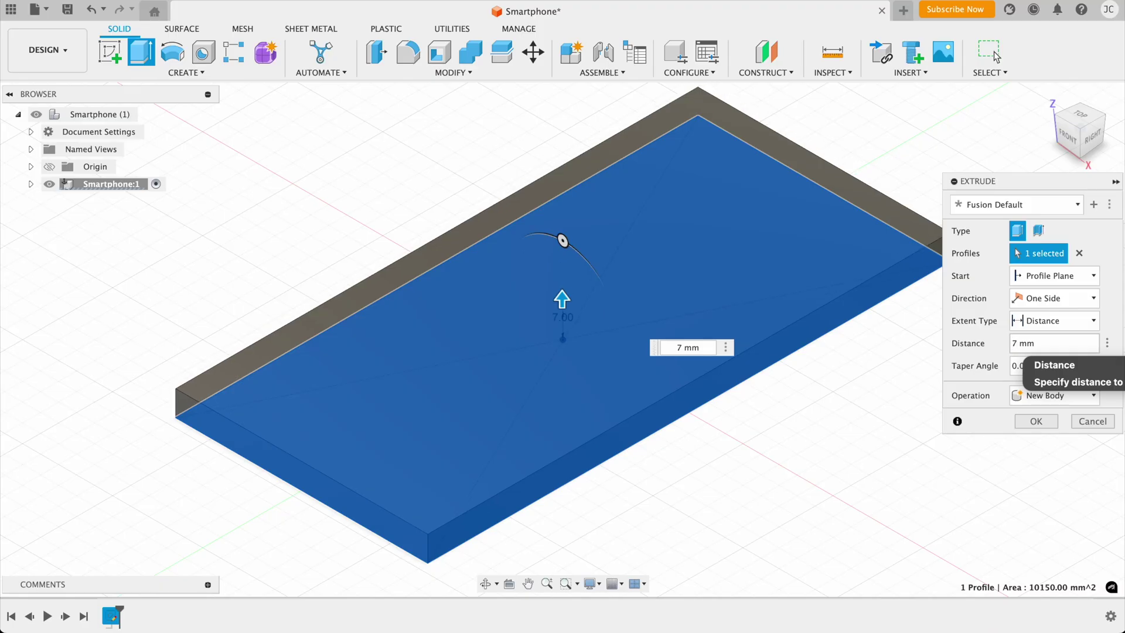
{"action": "left_click", "coordinate": [1047, 423]}
{"action": "scroll", "coordinate": [948, 401], "scroll_direction": "down", "scroll_amount": 1}
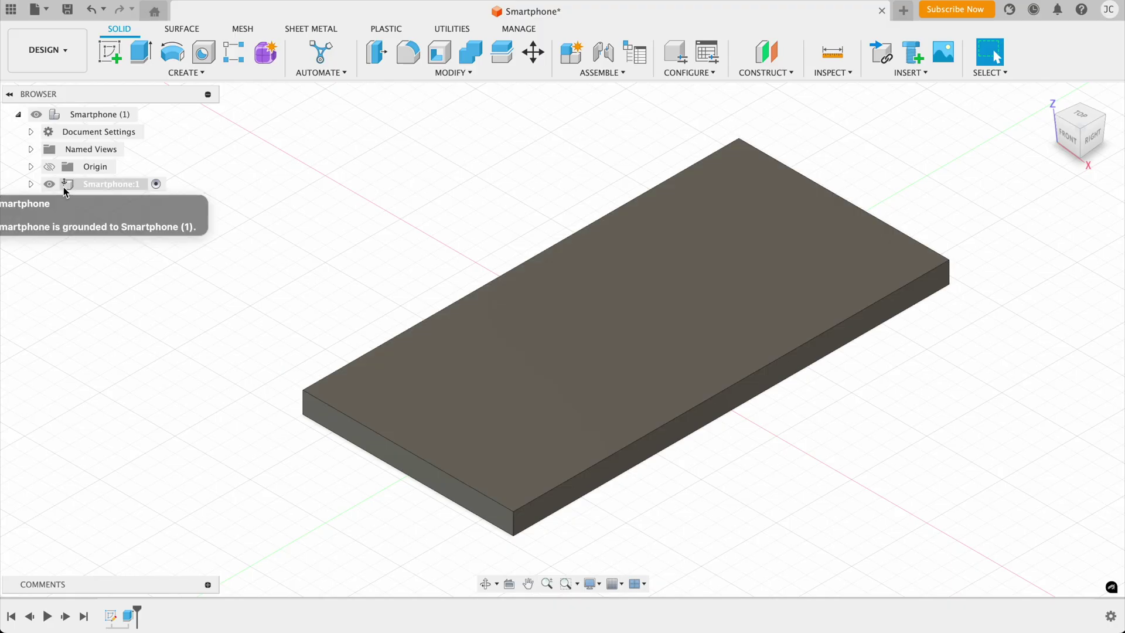
Step: Expand Smartphone:1, Bodies and Sketches in the browser to reveal Body1 and Sketch1
{"action": "left_click", "coordinate": [31, 185]}
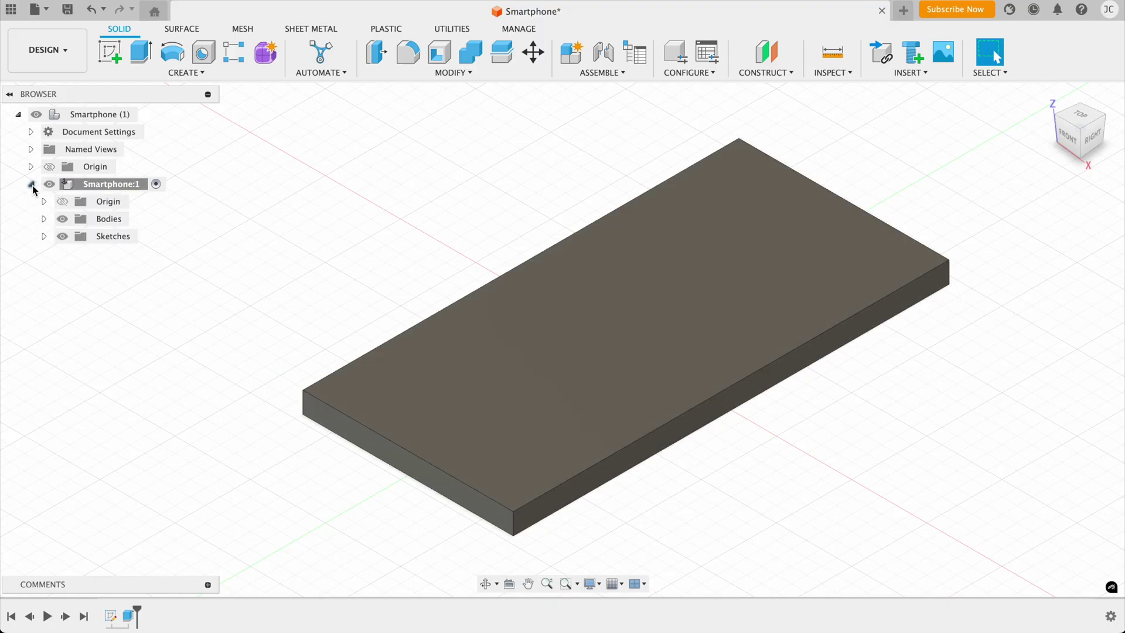
{"action": "left_click", "coordinate": [97, 220]}
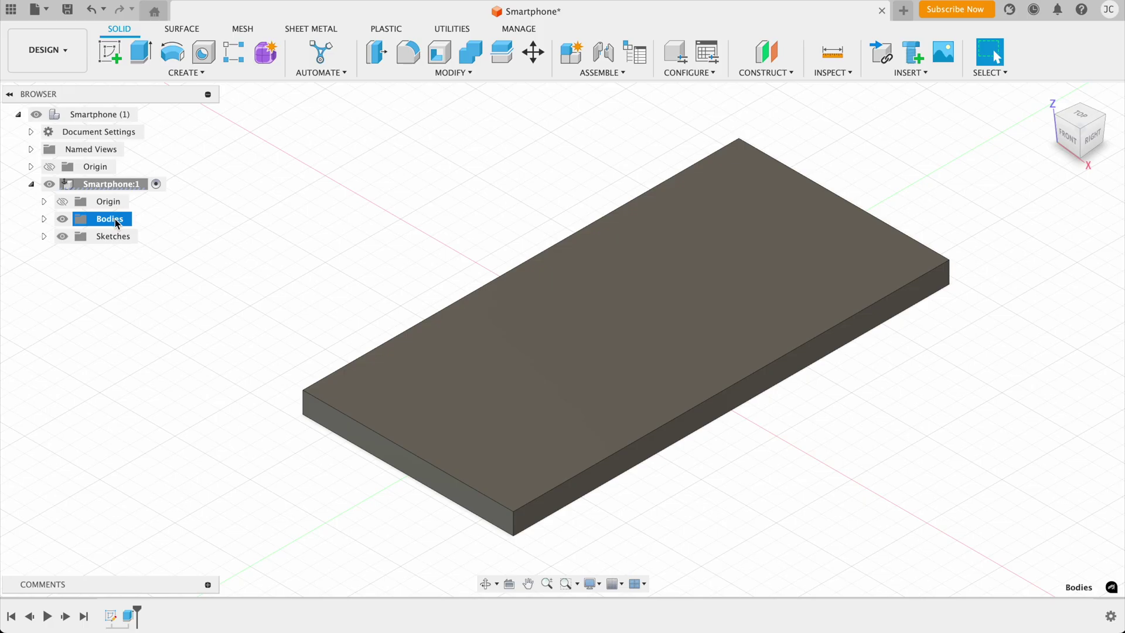
{"action": "left_click", "coordinate": [44, 220]}
{"action": "left_click", "coordinate": [113, 236]}
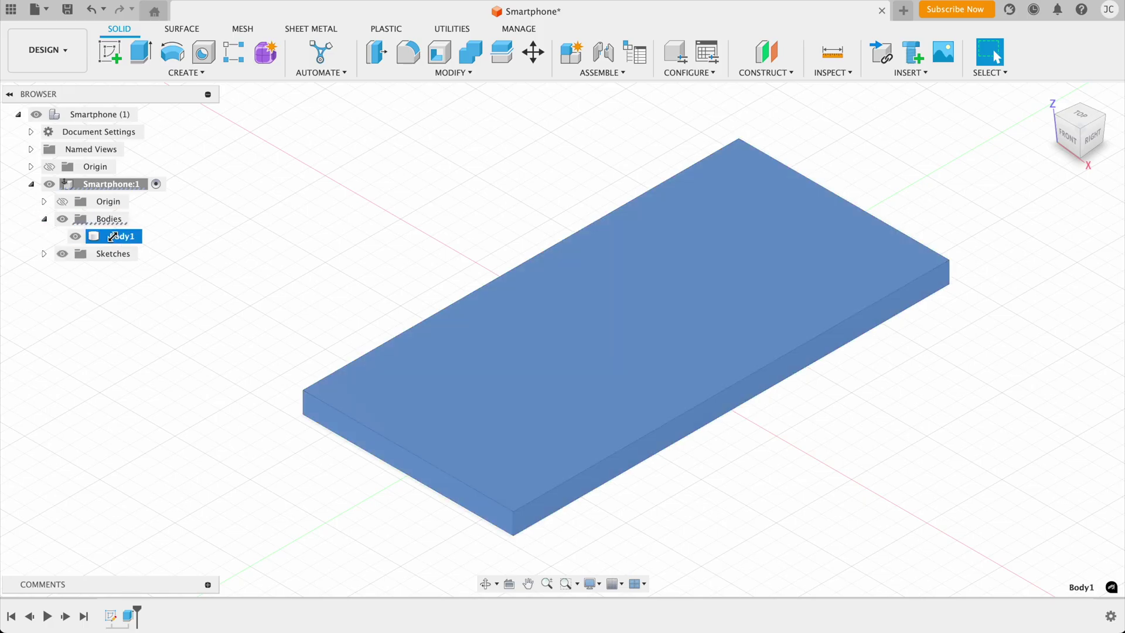
{"action": "left_click", "coordinate": [109, 253]}
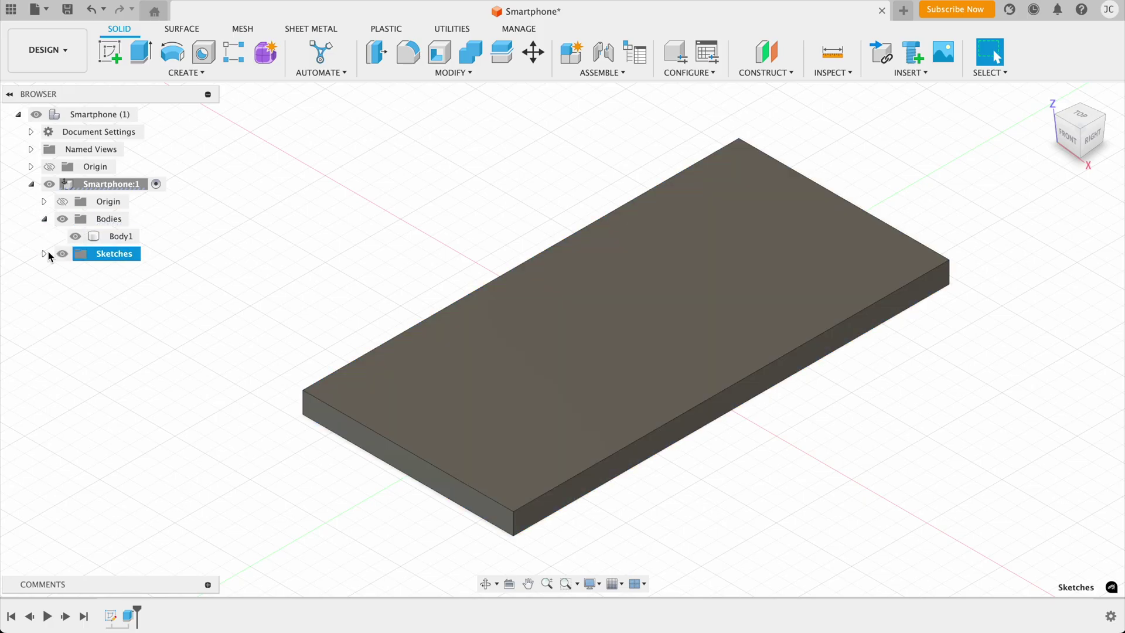
{"action": "left_click", "coordinate": [44, 254]}
{"action": "left_click", "coordinate": [117, 271]}
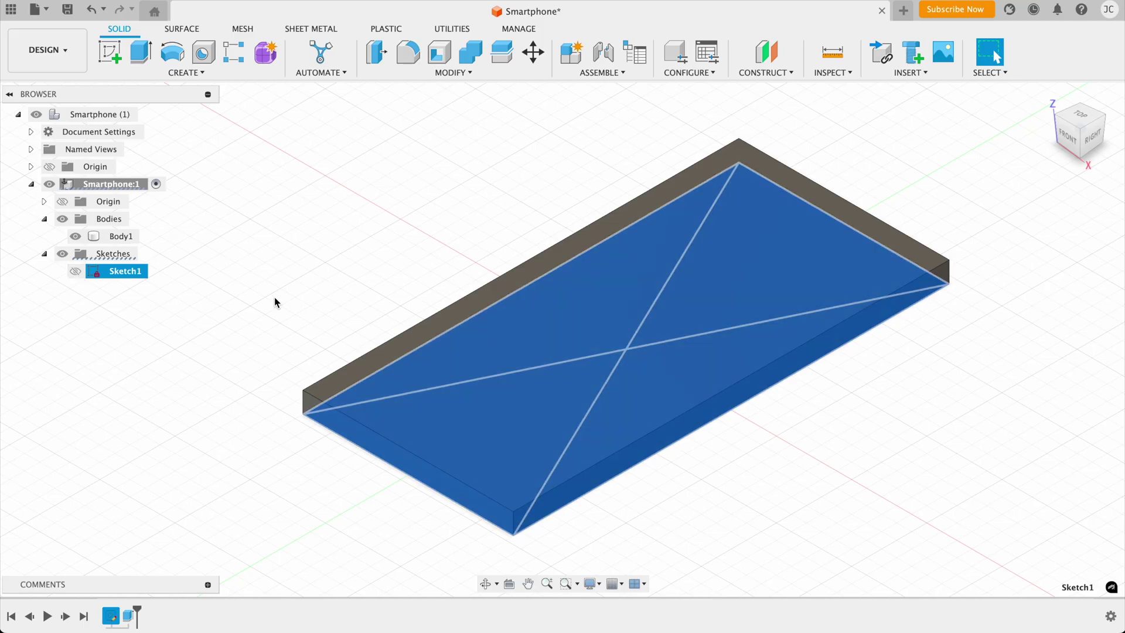
{"action": "left_click", "coordinate": [258, 556]}
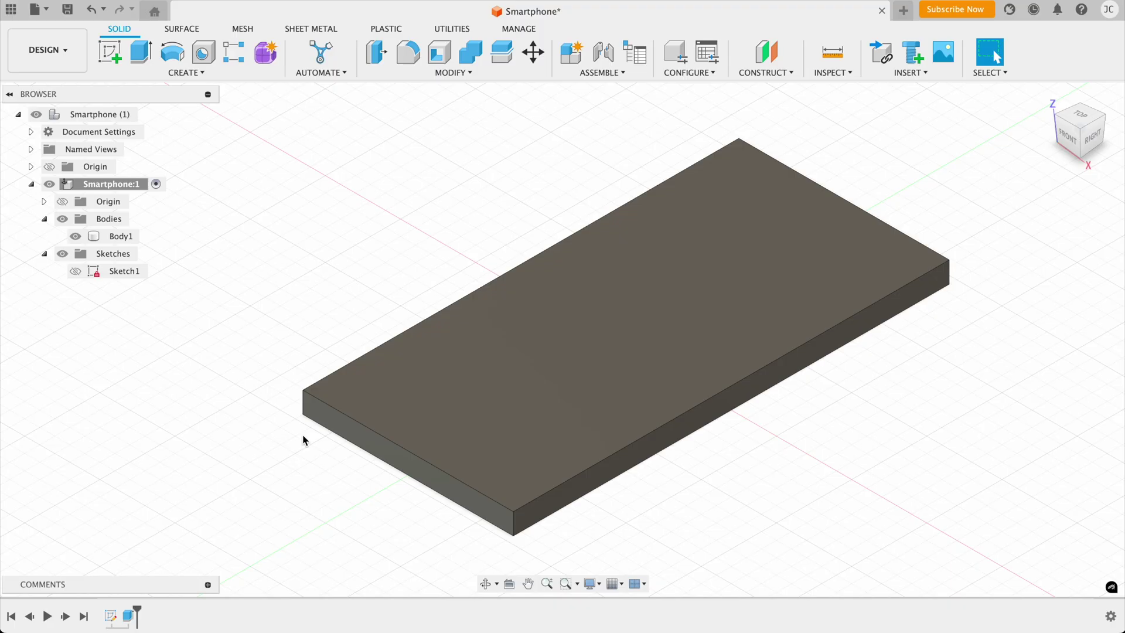
Step: Start a fillet and select the front long, end and corner edges of the phone body
{"action": "left_click", "coordinate": [418, 57]}
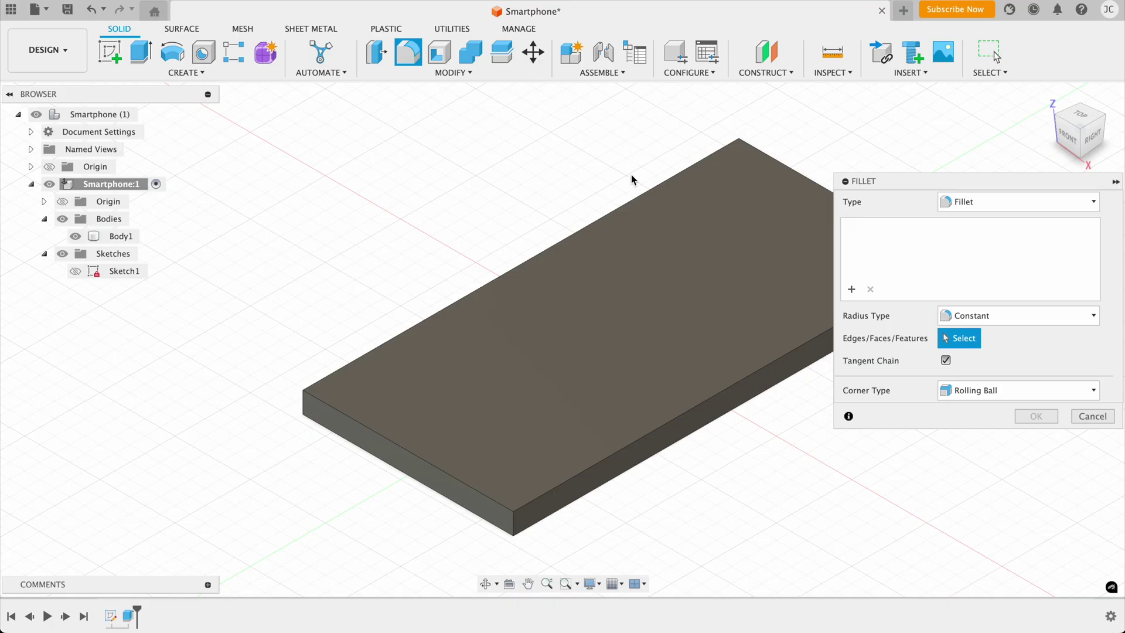
{"action": "left_click", "coordinate": [702, 427]}
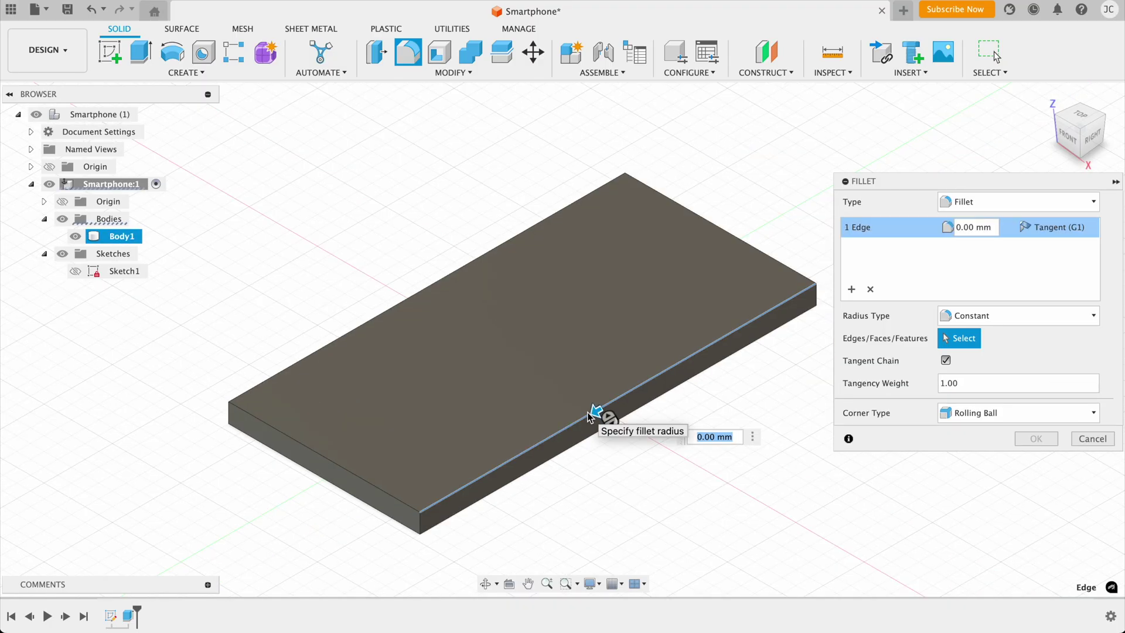
{"action": "left_click", "coordinate": [586, 438]}
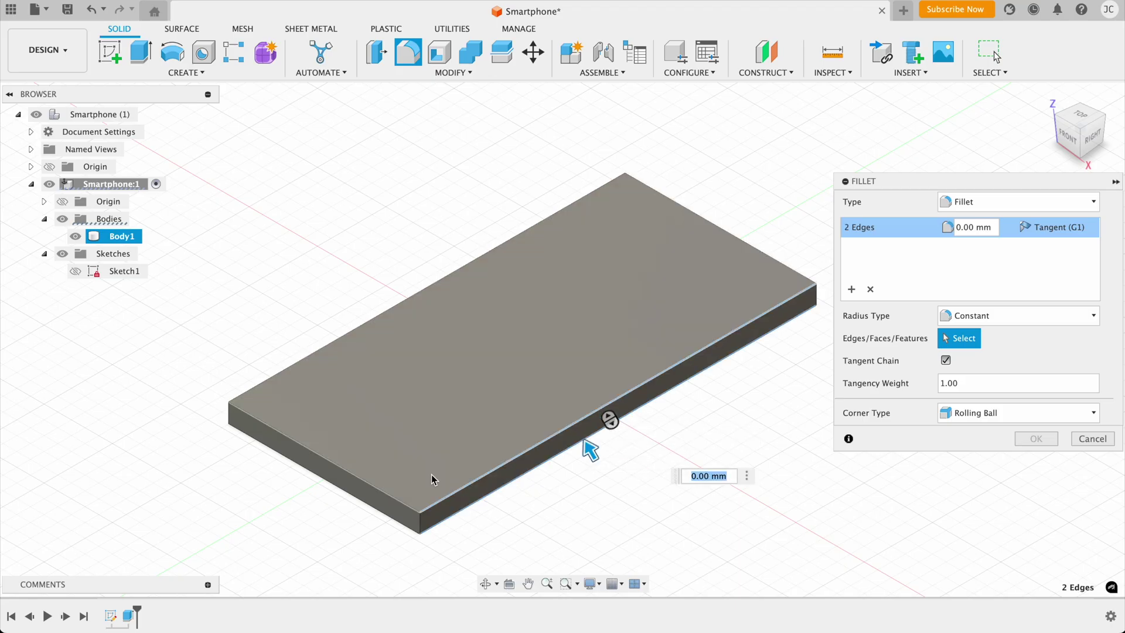
{"action": "left_click", "coordinate": [394, 496]}
{"action": "left_click", "coordinate": [404, 524]}
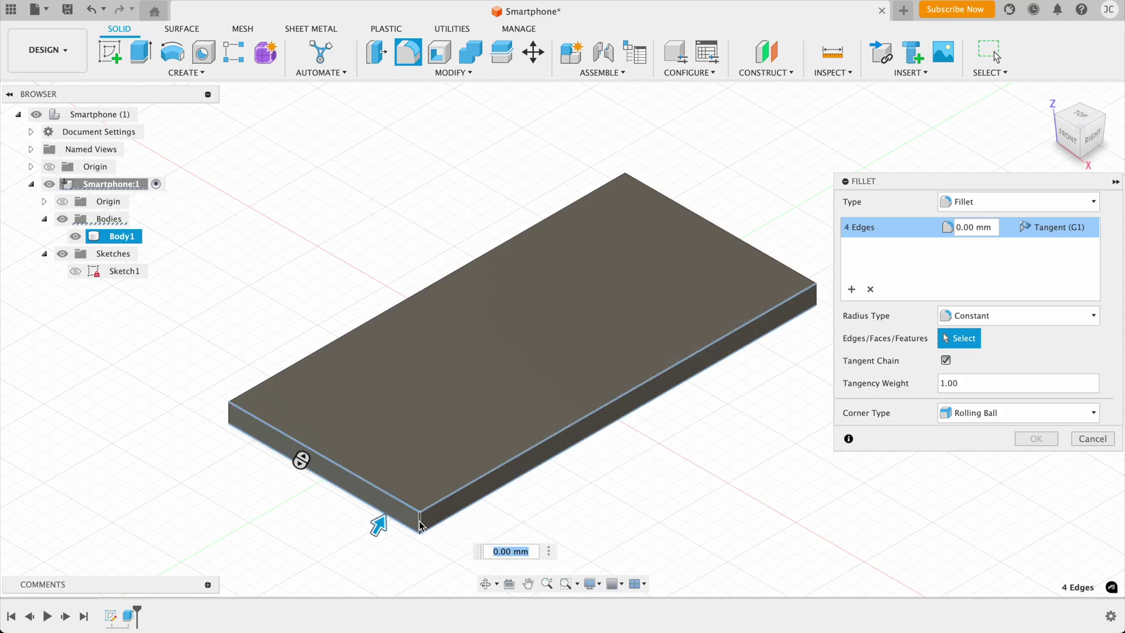
{"action": "left_click", "coordinate": [419, 520]}
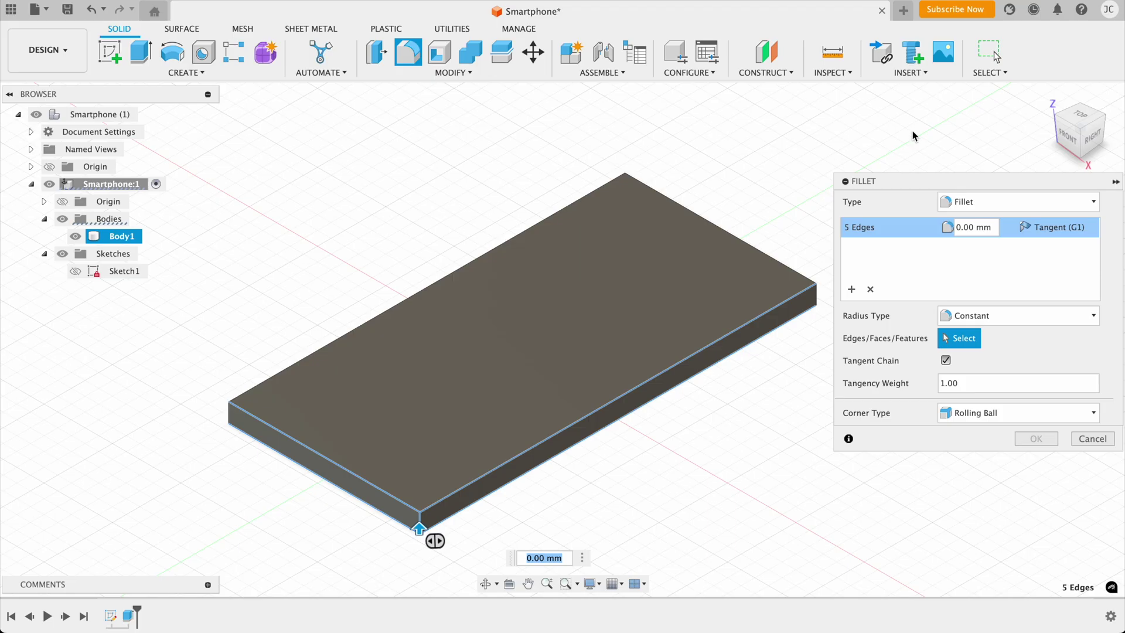
Step: Turn the view around the body and add the far-side, end and remaining edges
{"action": "left_click", "coordinate": [1056, 130]}
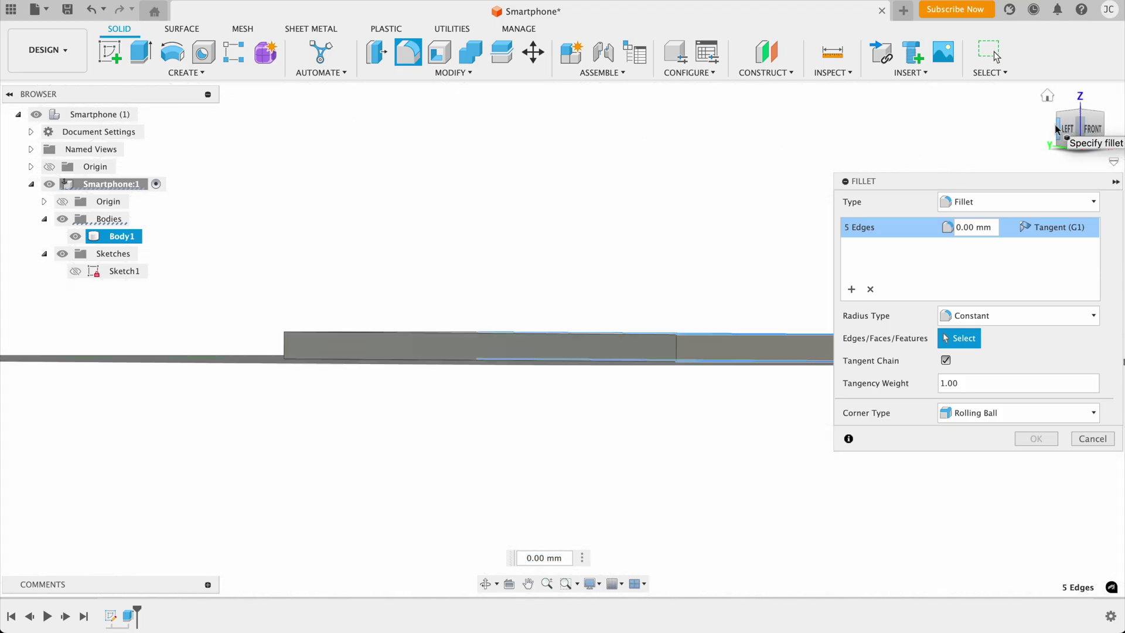
{"action": "left_click", "coordinate": [679, 355]}
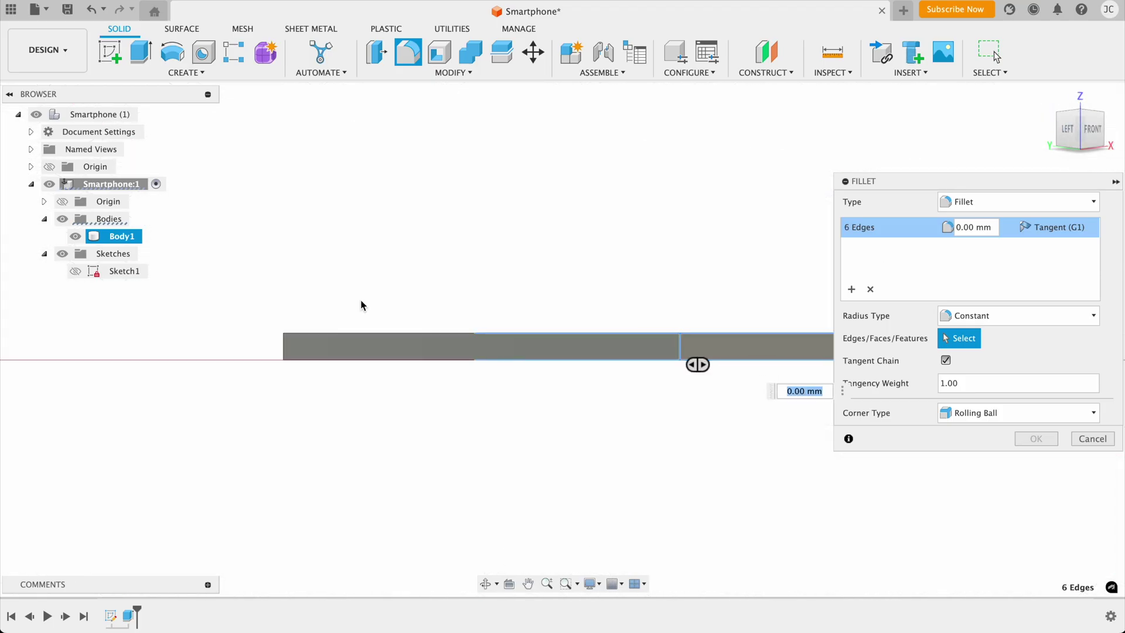
{"action": "left_click", "coordinate": [286, 354]}
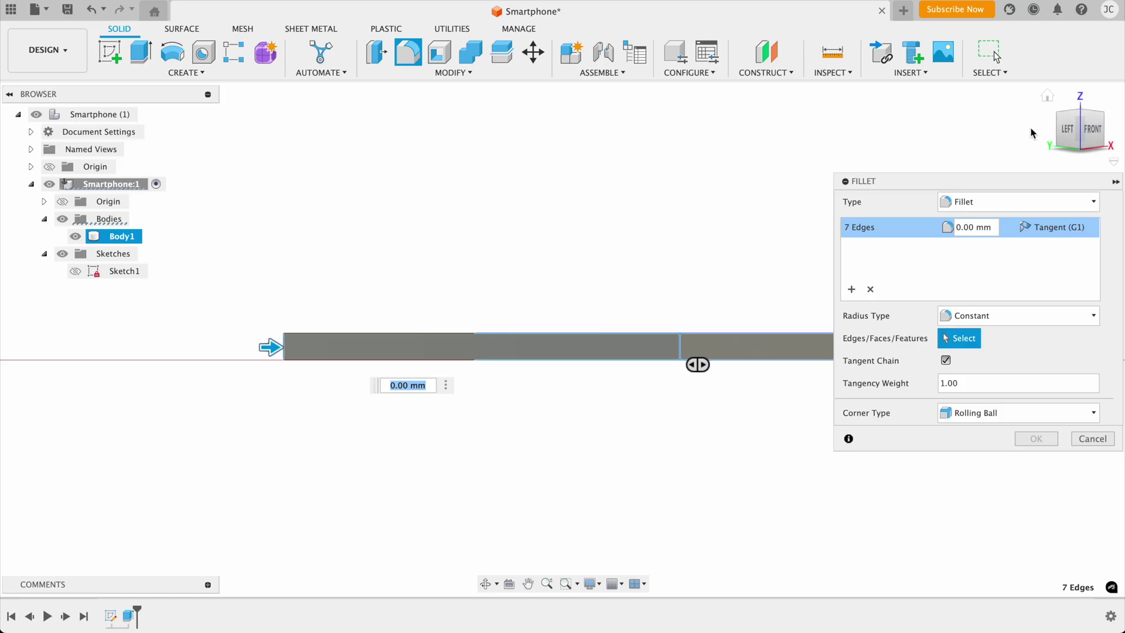
{"action": "left_click", "coordinate": [1048, 129]}
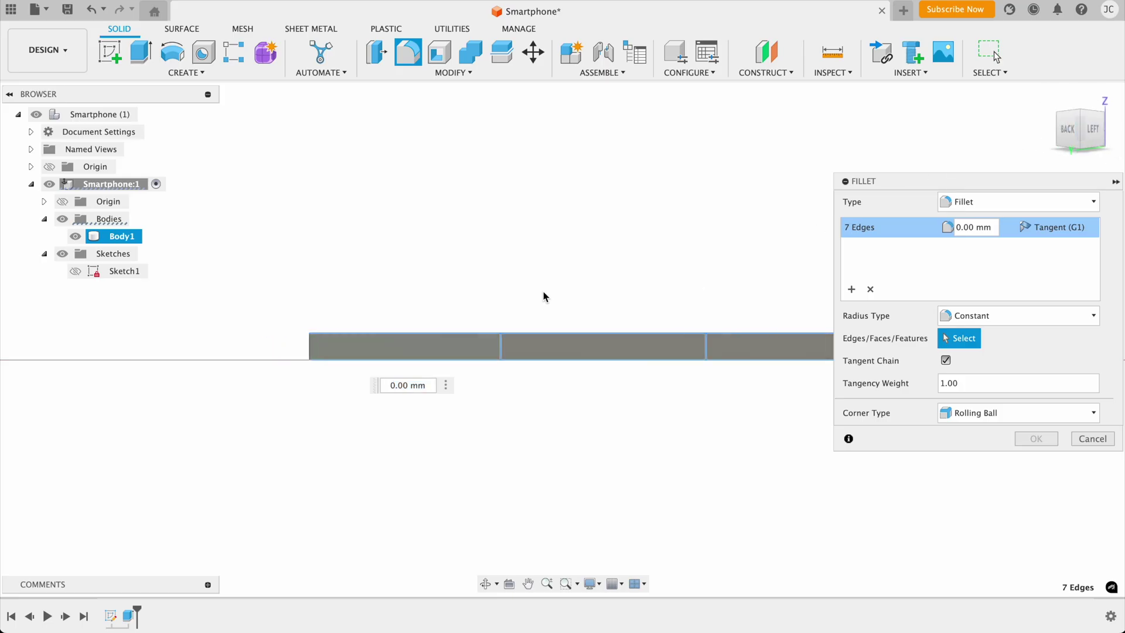
{"action": "left_click", "coordinate": [312, 346]}
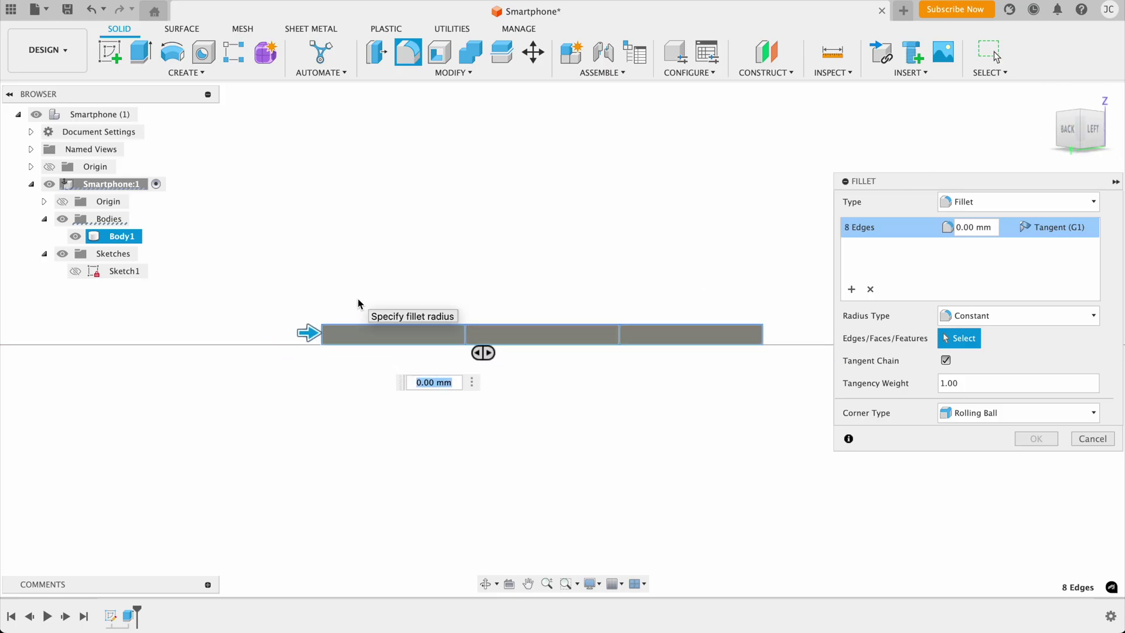
{"action": "middle_click_drag", "start_coordinate": [520, 258], "coordinate": [410, 404], "text": "shift"}
{"action": "left_click", "coordinate": [410, 413]}
{"action": "left_click", "coordinate": [523, 418]}
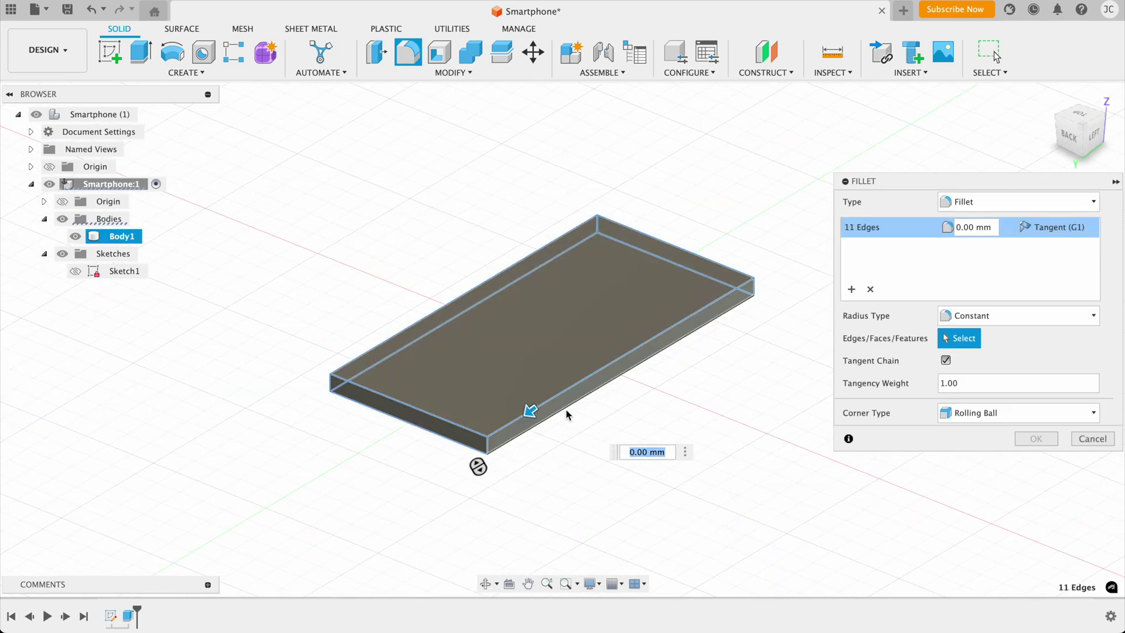
{"action": "left_click", "coordinate": [571, 420]}
{"action": "middle_click_drag", "start_coordinate": [688, 397], "coordinate": [564, 402], "text": "shift"}
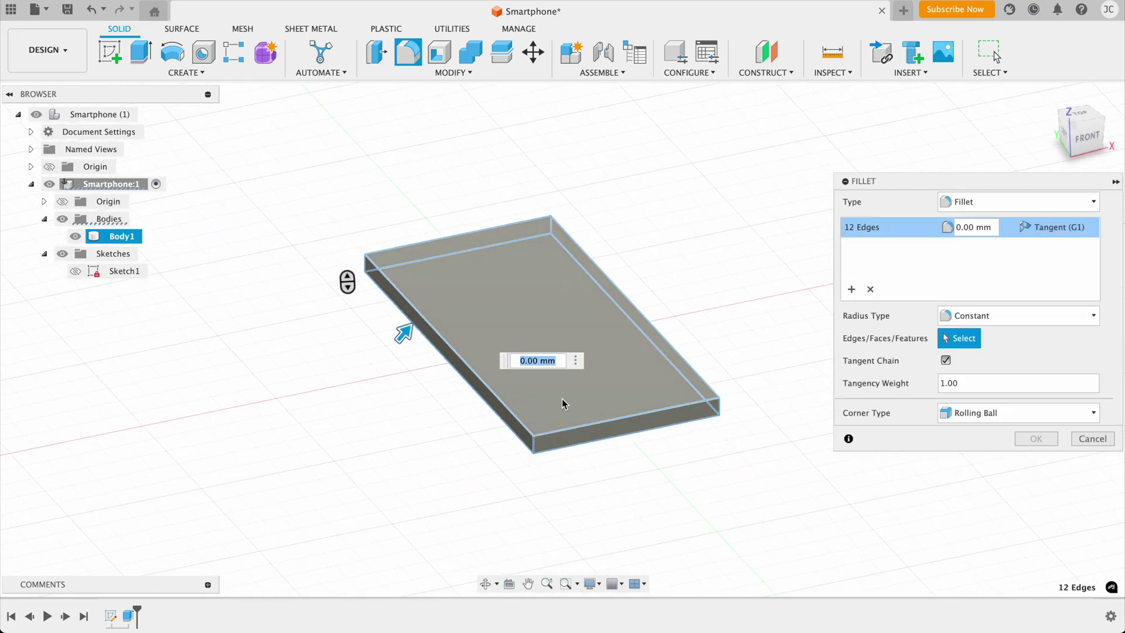
Step: Set the fillet radius to 2 mm and apply it to all twelve edges
{"action": "left_click", "coordinate": [956, 227]}
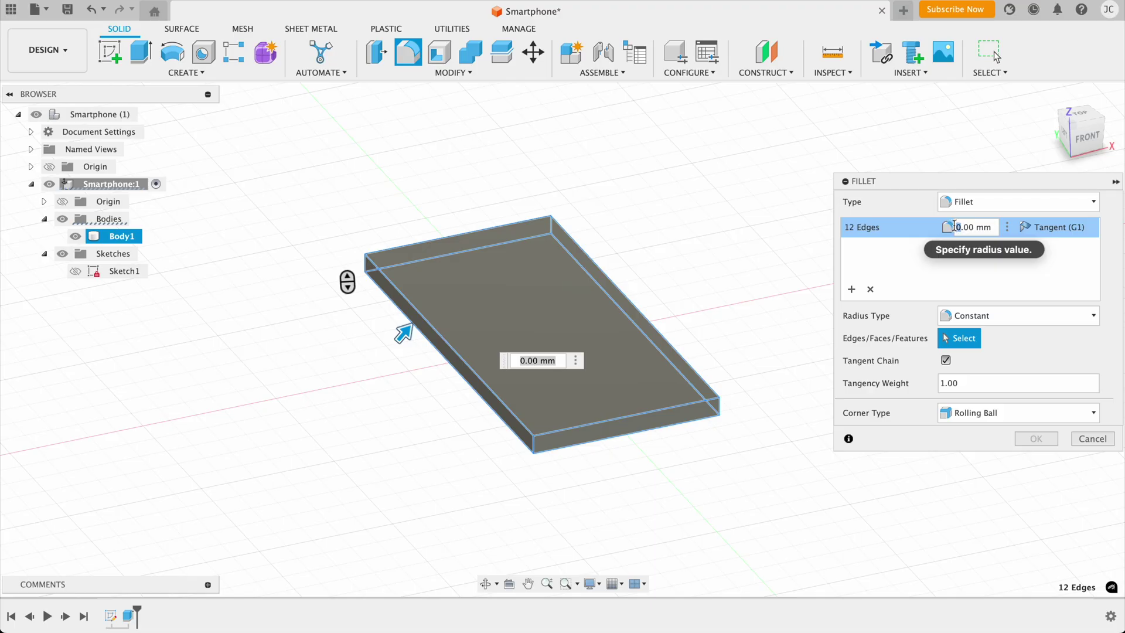
{"action": "key", "text": "BackSpace"}
{"action": "type", "text": "1"}
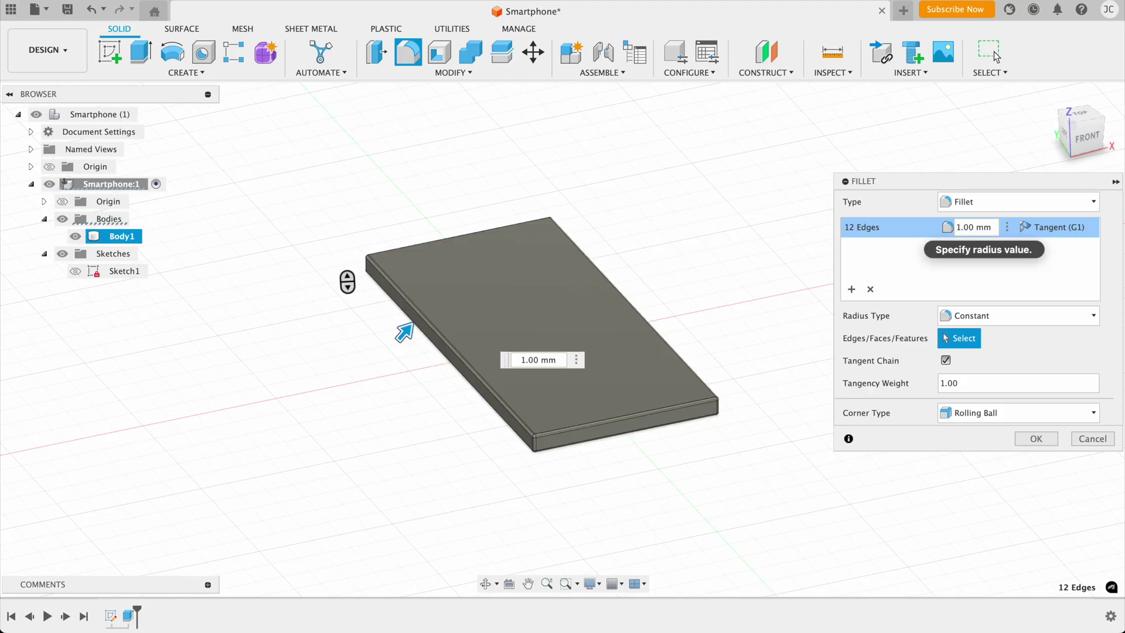
{"action": "key", "text": "BackSpace"}
{"action": "type", "text": "2"}
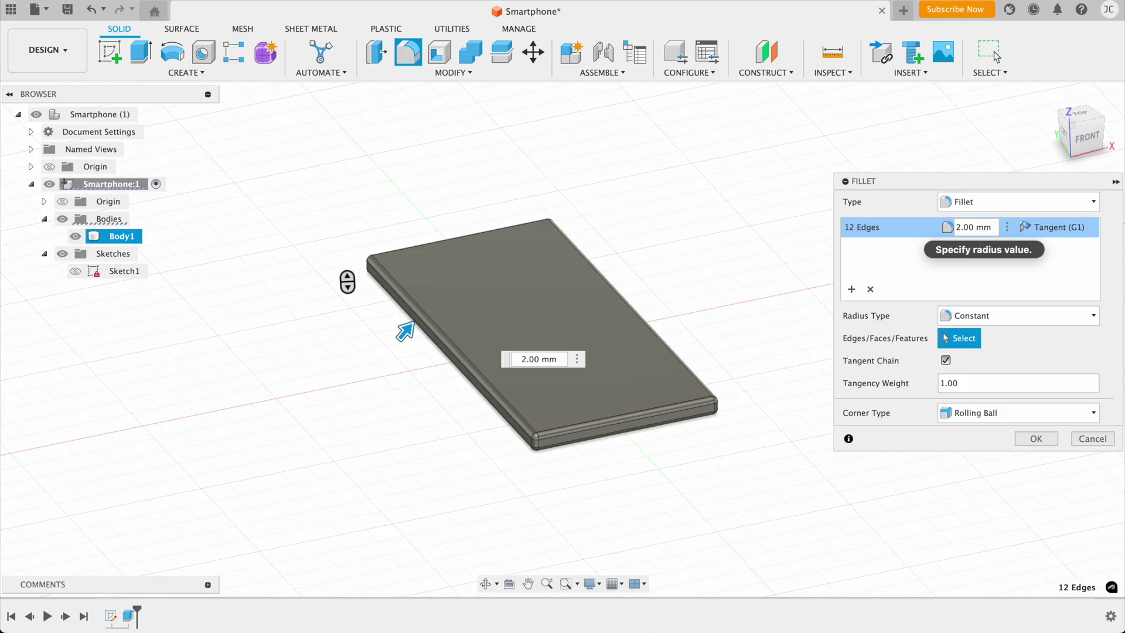
{"action": "left_click", "coordinate": [1035, 440]}
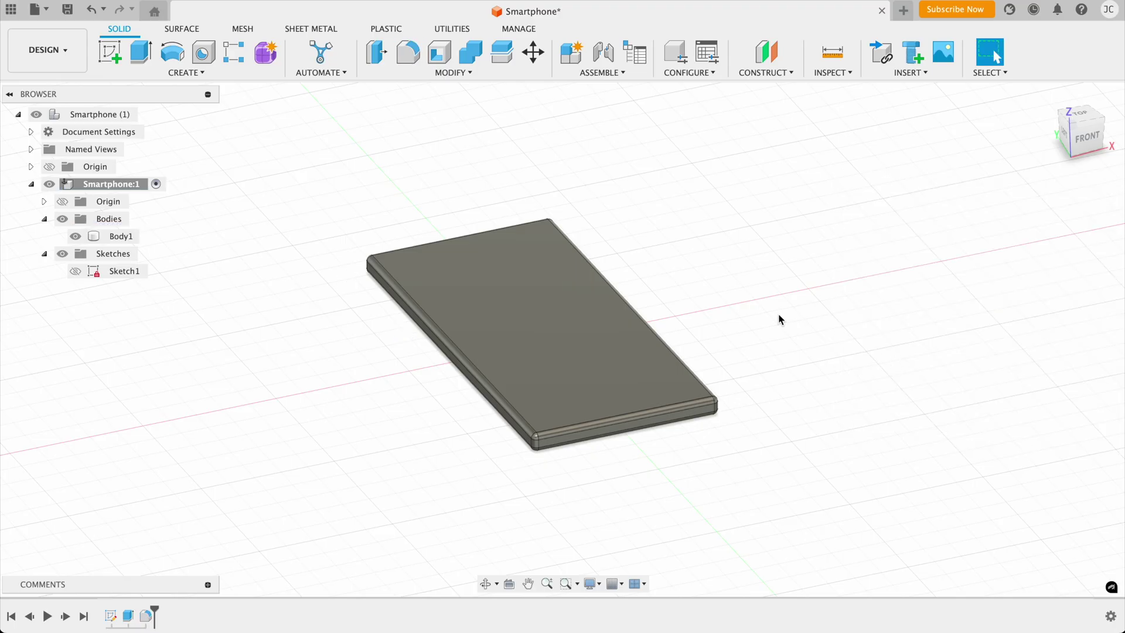
Step: Orbit to the phone's underside and start a new sketch, Sketch2, on its back face
{"action": "middle_click_drag", "start_coordinate": [779, 320], "coordinate": [730, 371], "text": "shift"}
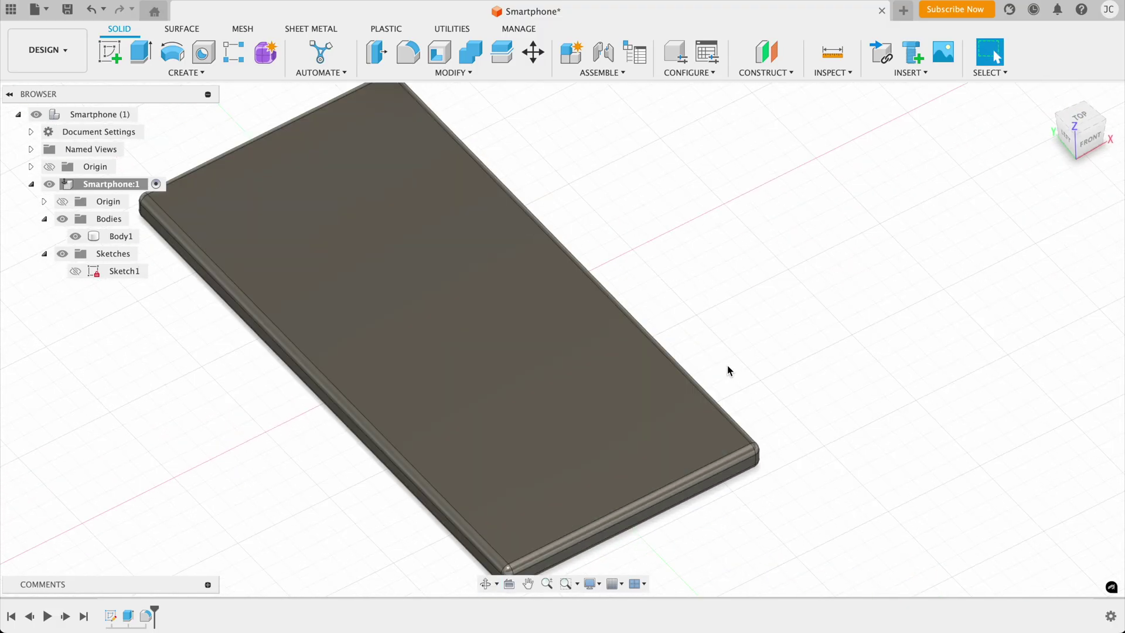
{"action": "middle_click_drag", "start_coordinate": [746, 409], "coordinate": [764, 291], "text": "shift"}
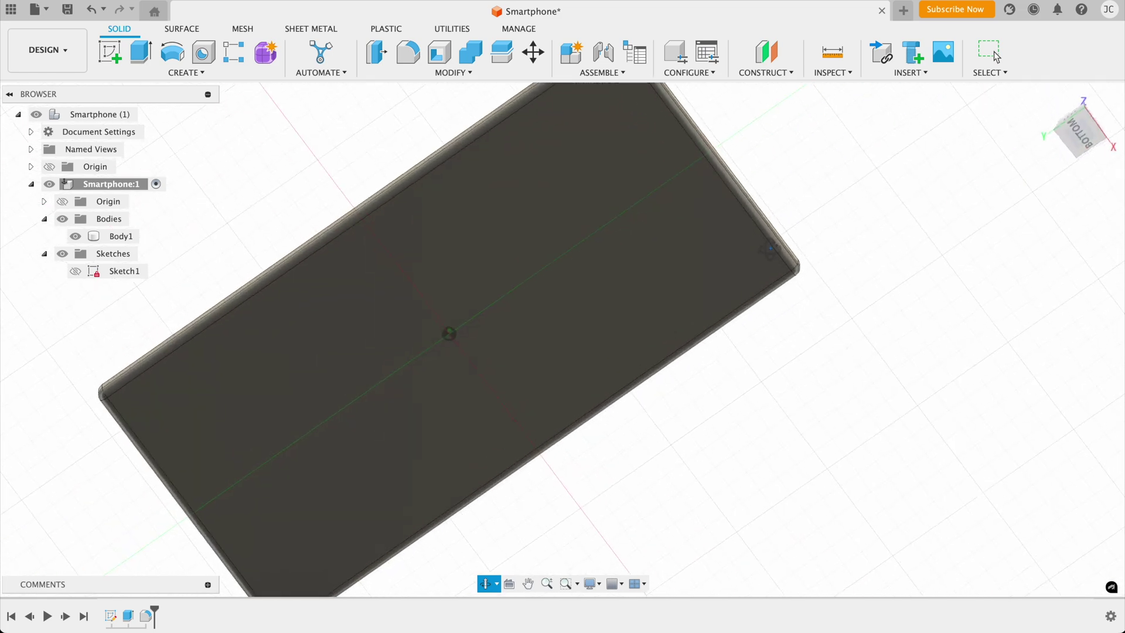
{"action": "scroll", "coordinate": [723, 378], "scroll_direction": "down", "scroll_amount": 5}
{"action": "middle_click_drag", "start_coordinate": [723, 374], "coordinate": [777, 319]}
{"action": "left_click", "coordinate": [657, 340]}
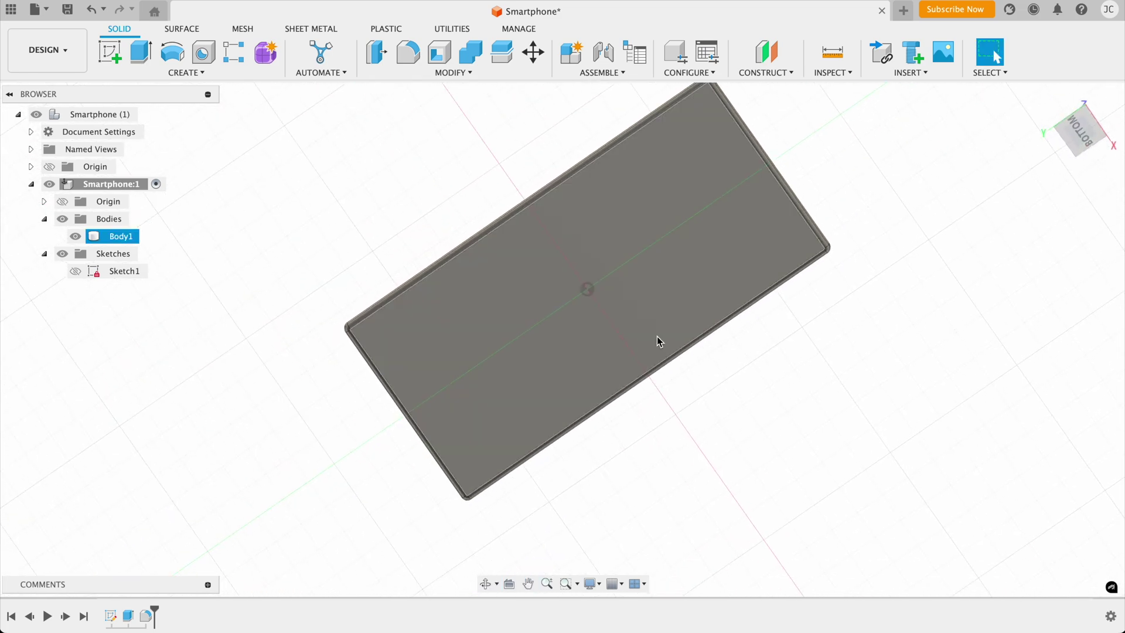
{"action": "left_click", "coordinate": [619, 342]}
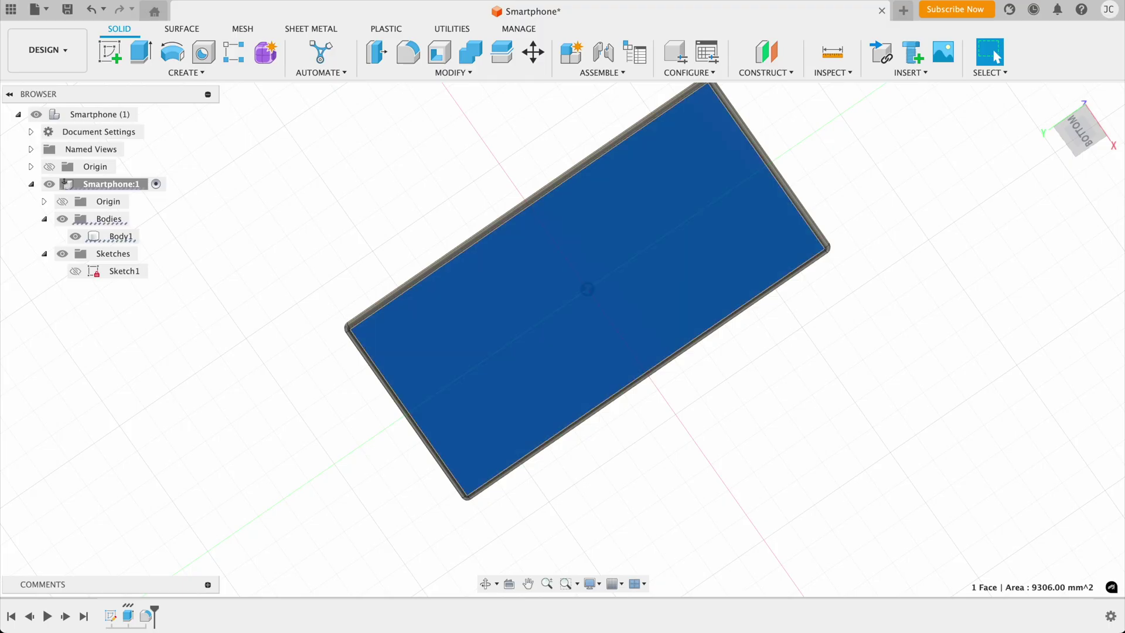
{"action": "left_click", "coordinate": [110, 49]}
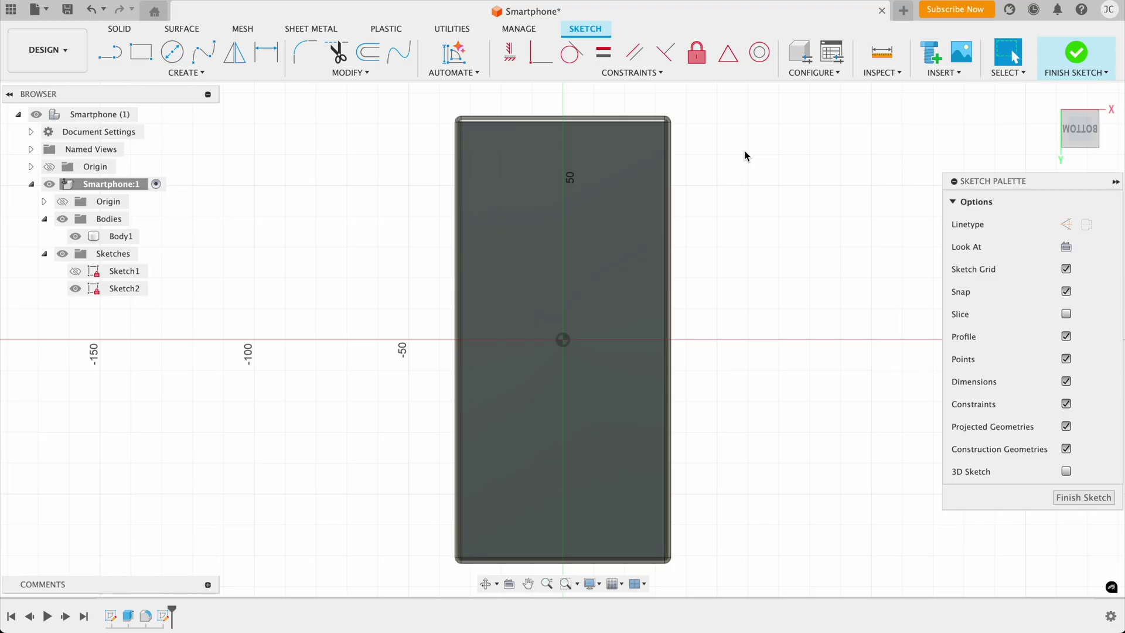
Step: Turn the sketch view upright and draw a 10 mm diameter circle near the top-left corner
{"action": "mouse_move", "coordinate": [1084, 135]}
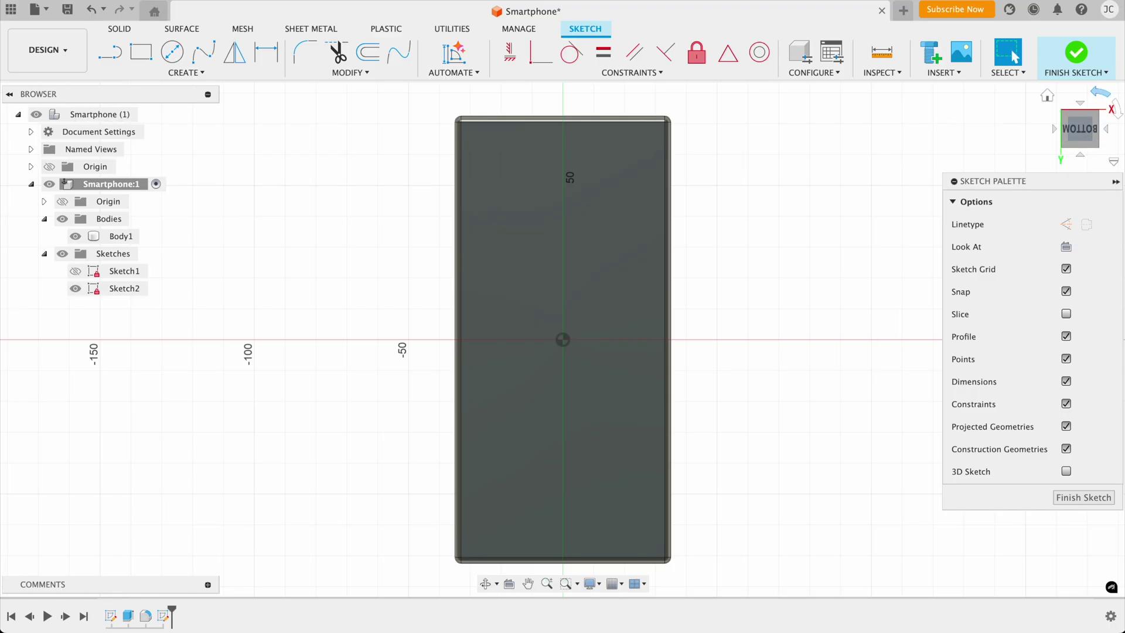
{"action": "left_click", "coordinate": [1100, 96]}
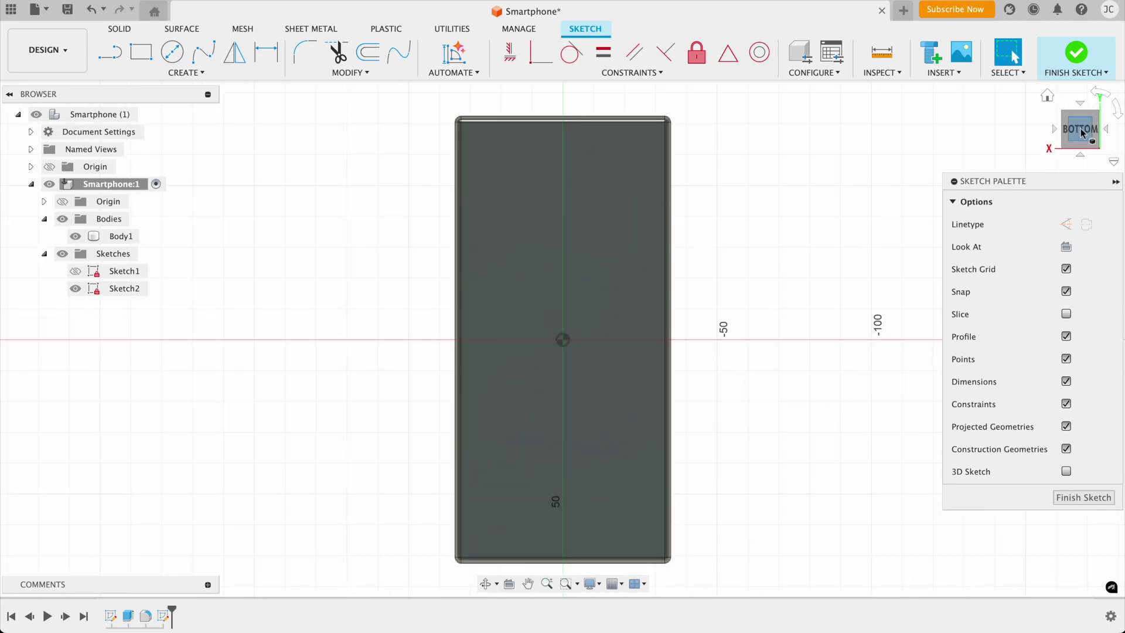
{"action": "left_click", "coordinate": [179, 60]}
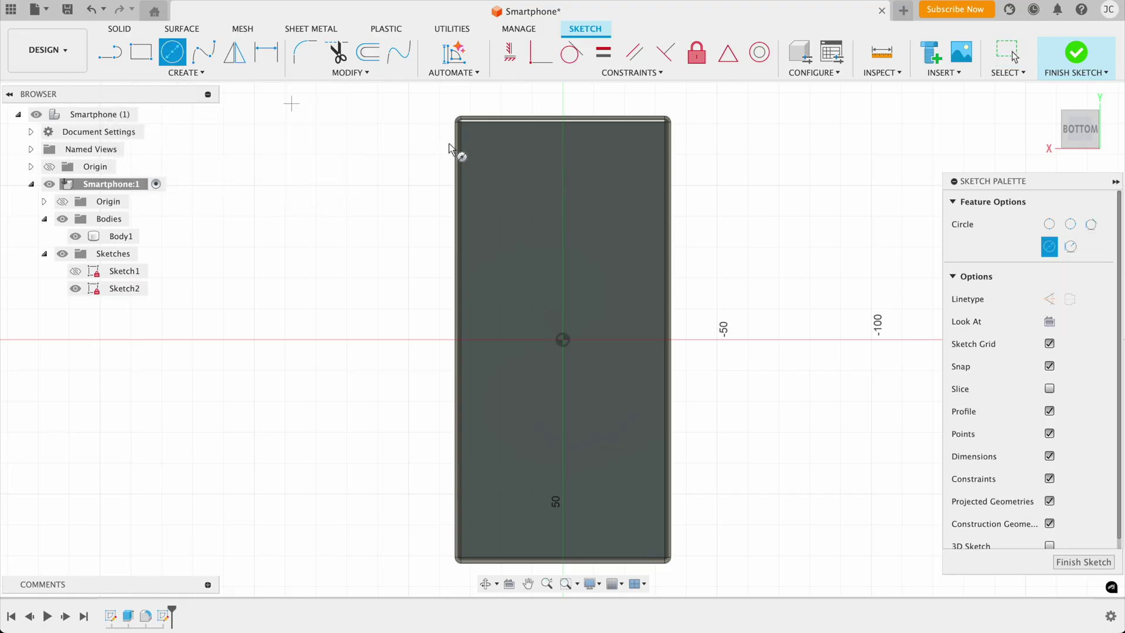
{"action": "left_click", "coordinate": [494, 154]}
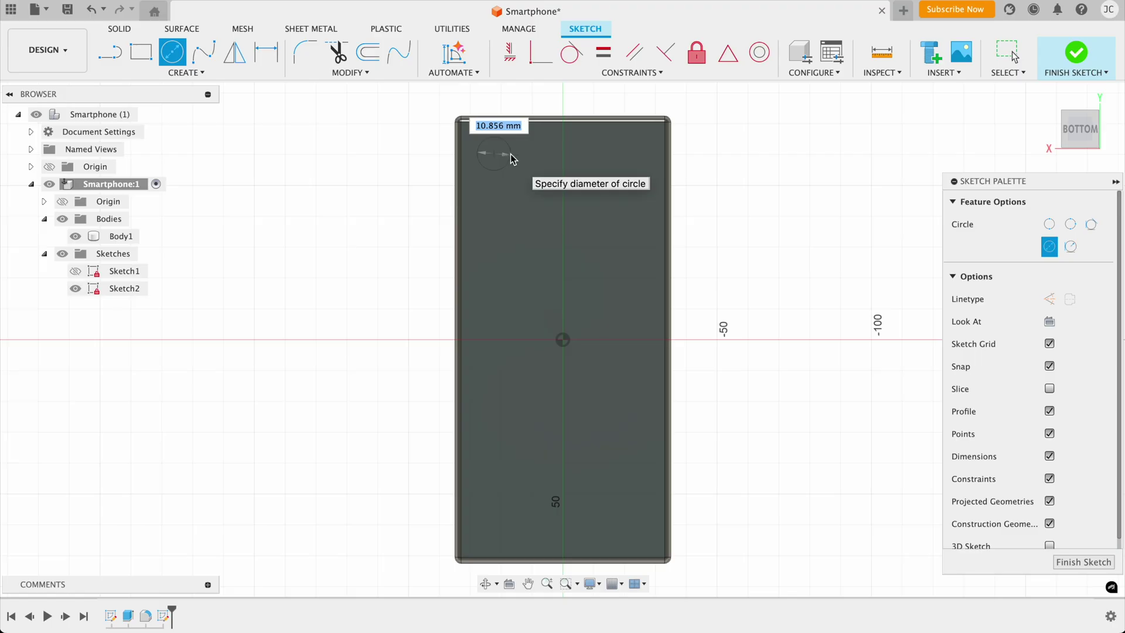
{"action": "type", "text": "10"}
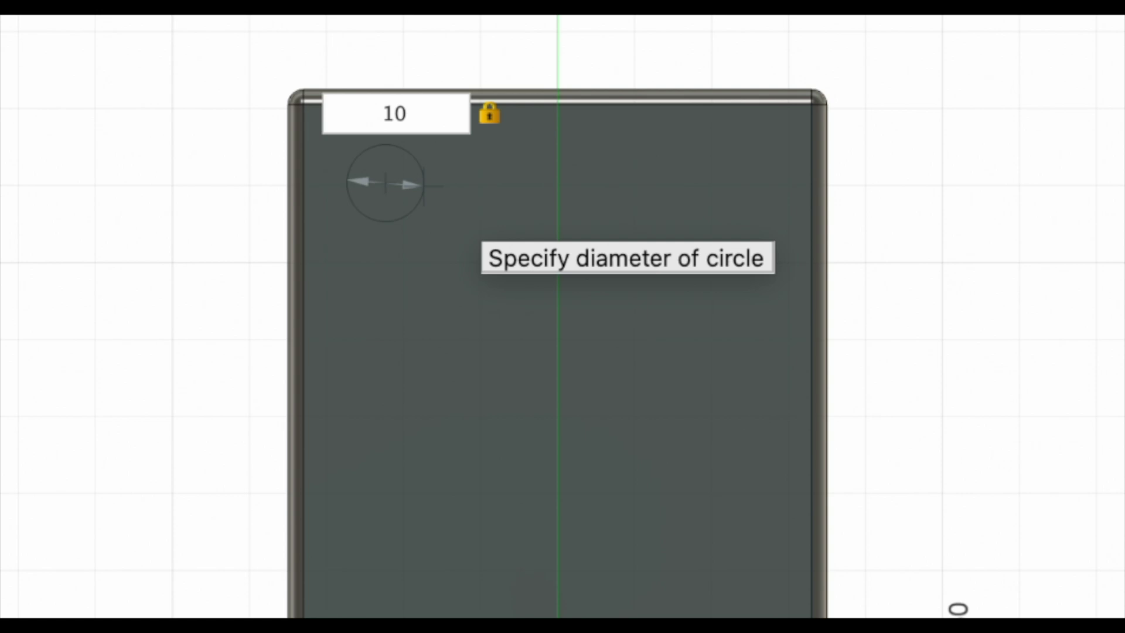
{"action": "key", "text": "Return"}
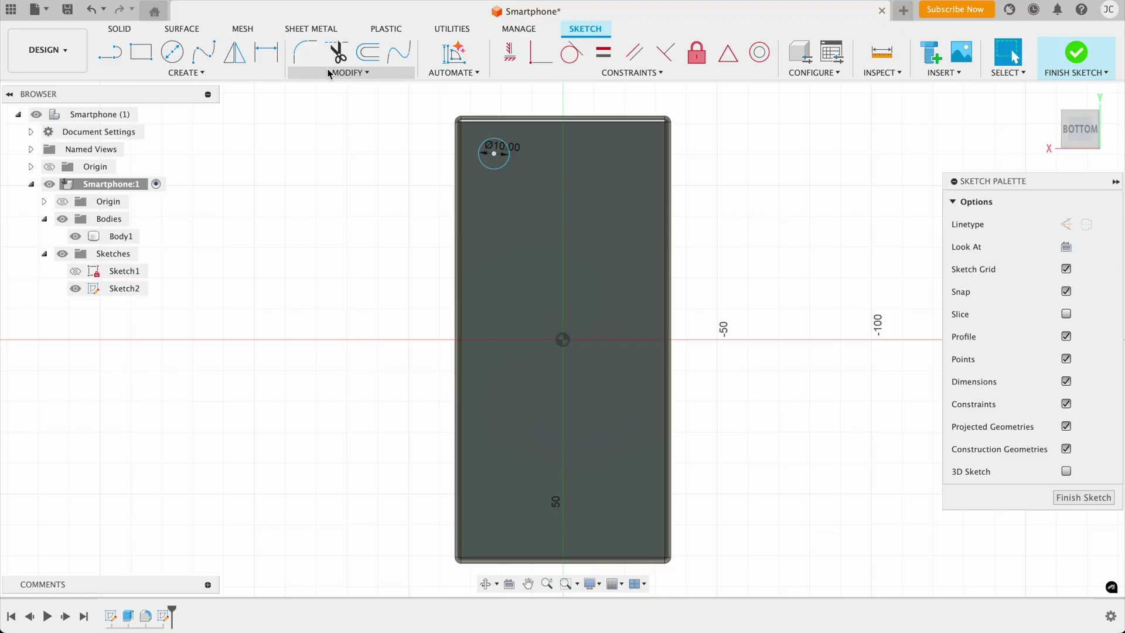
Step: Dimension the circle centre 10 mm from the top and left edges, then finish the sketch
{"action": "left_click", "coordinate": [268, 57]}
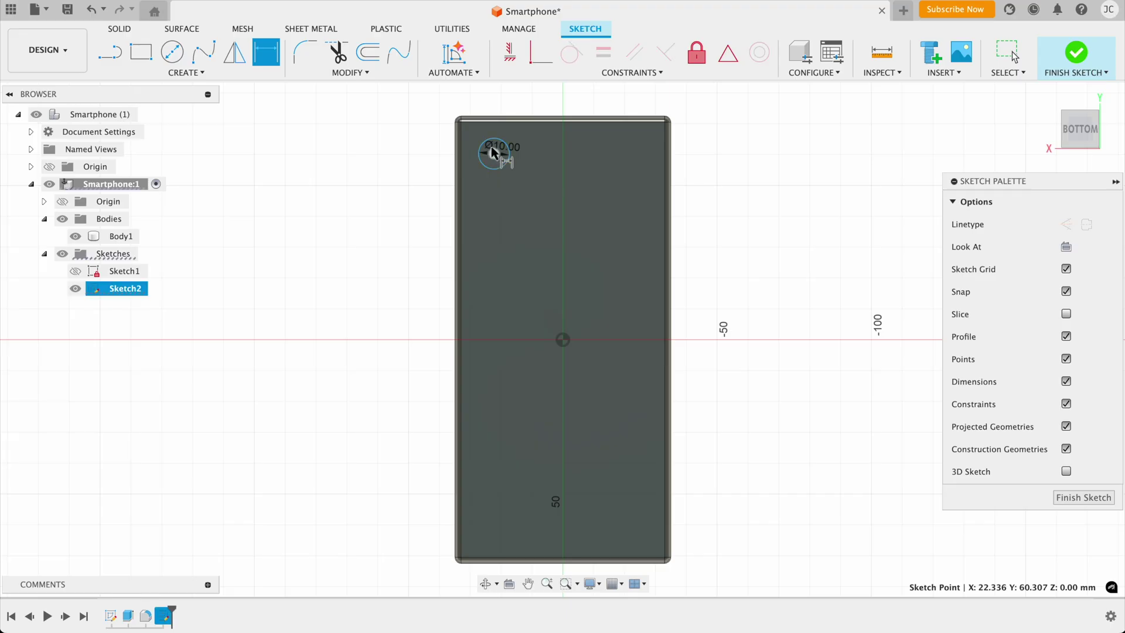
{"action": "left_click", "coordinate": [503, 122]}
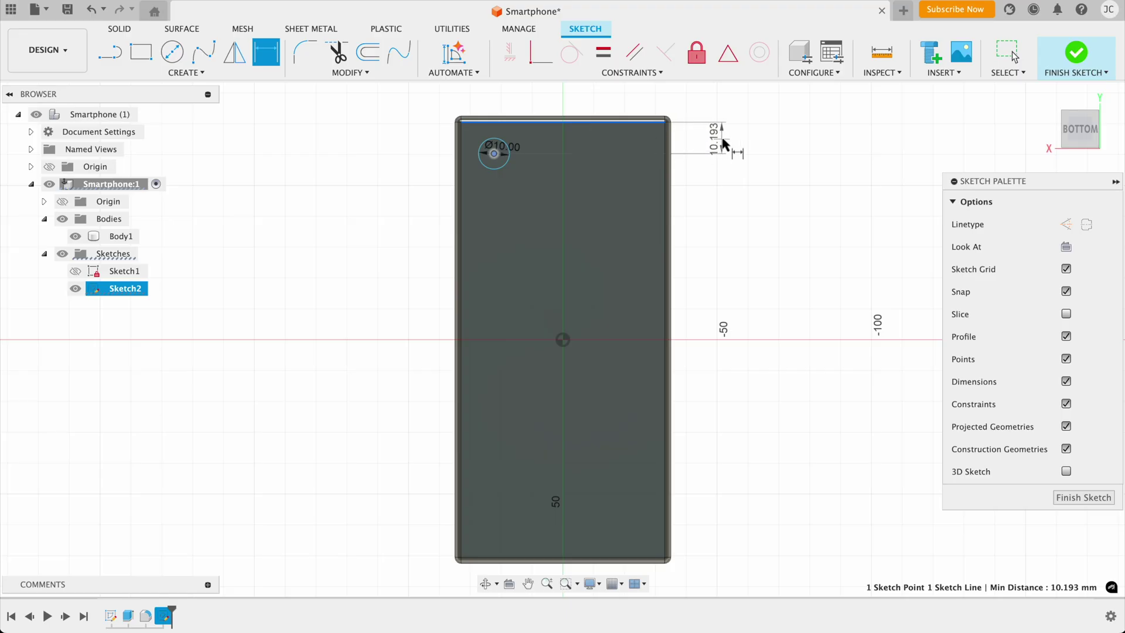
{"action": "left_click", "coordinate": [839, 268]}
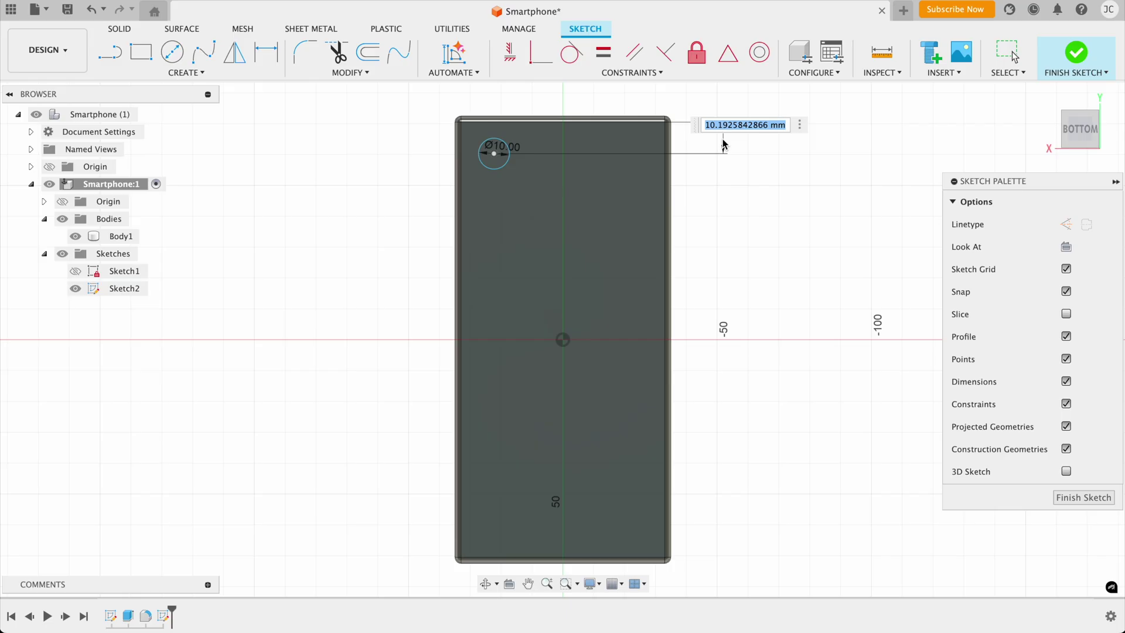
{"action": "type", "text": "10"}
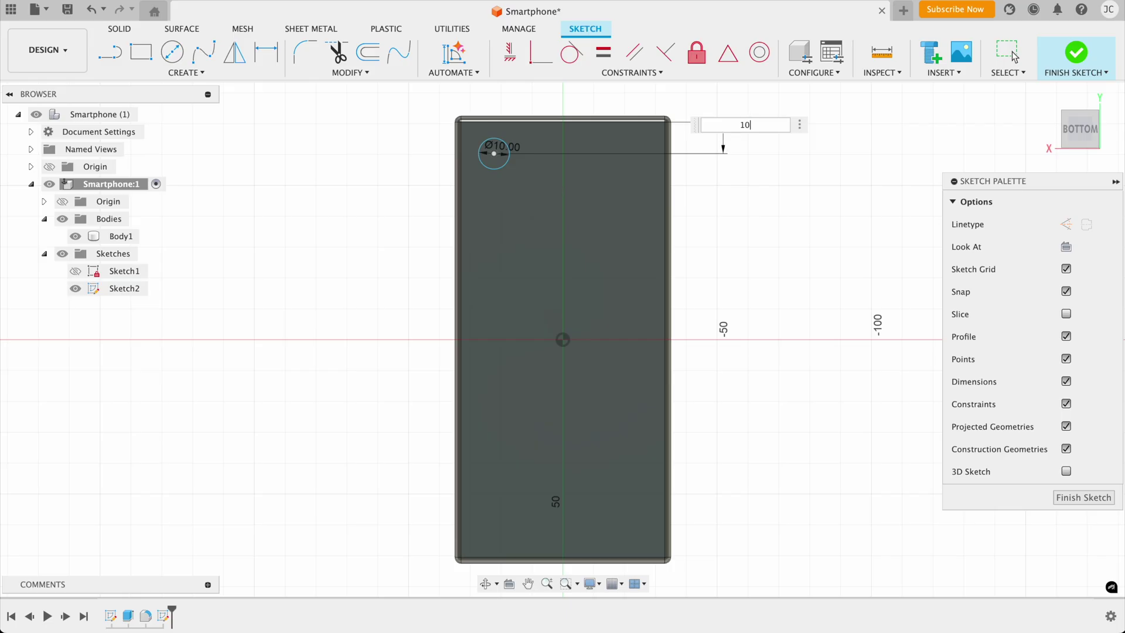
{"action": "key", "text": "Return"}
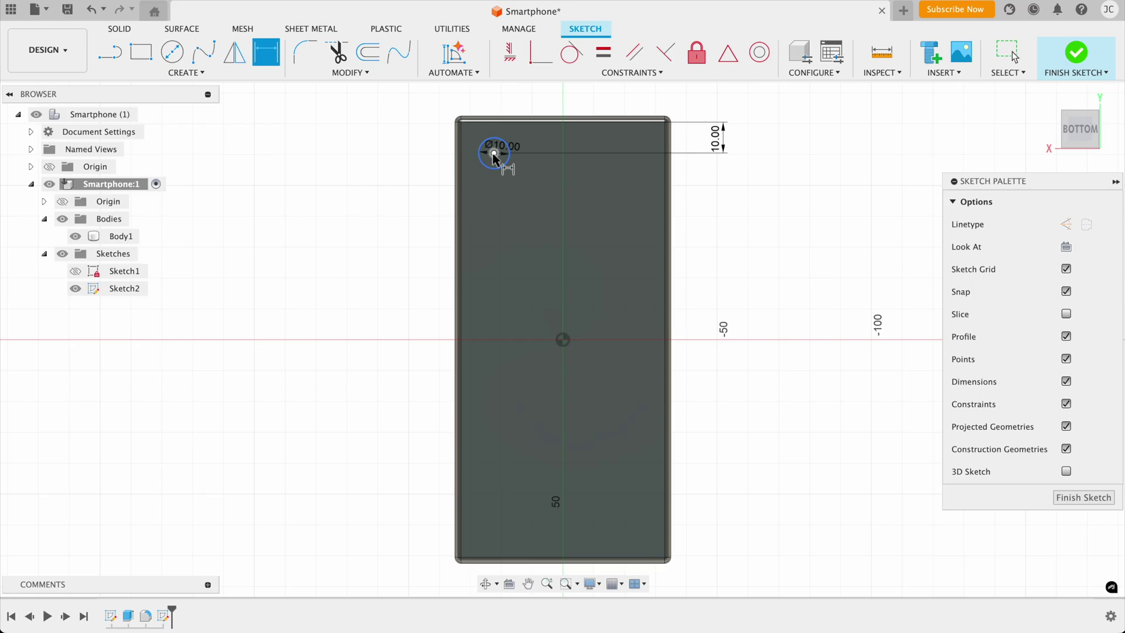
{"action": "left_click", "coordinate": [443, 226]}
{"action": "left_click", "coordinate": [356, 257]}
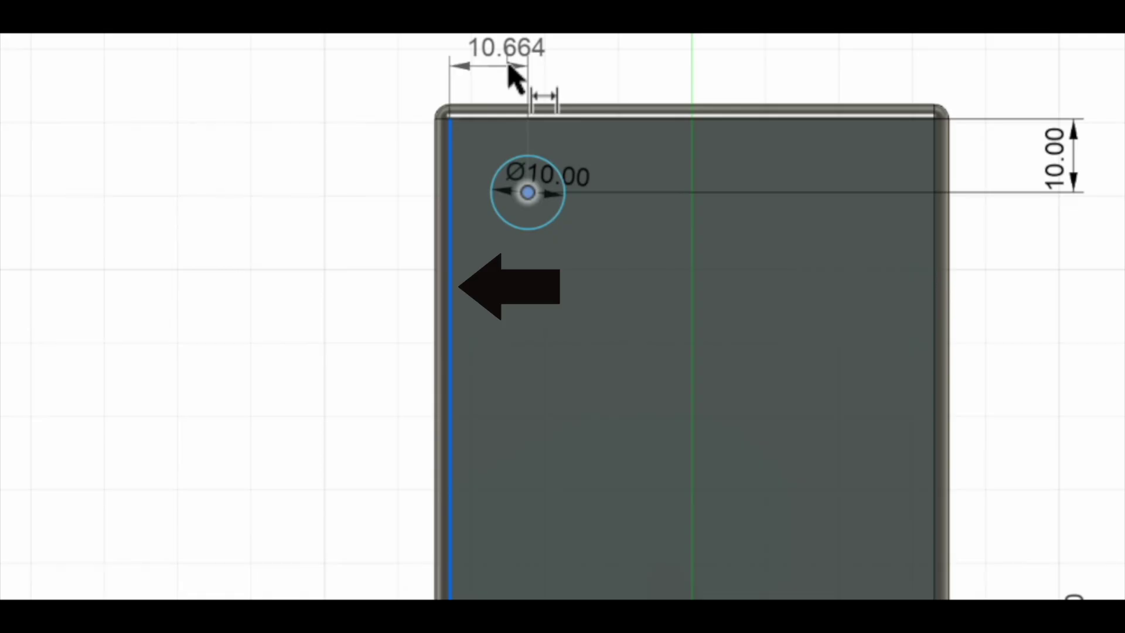
{"action": "left_click", "coordinate": [508, 66]}
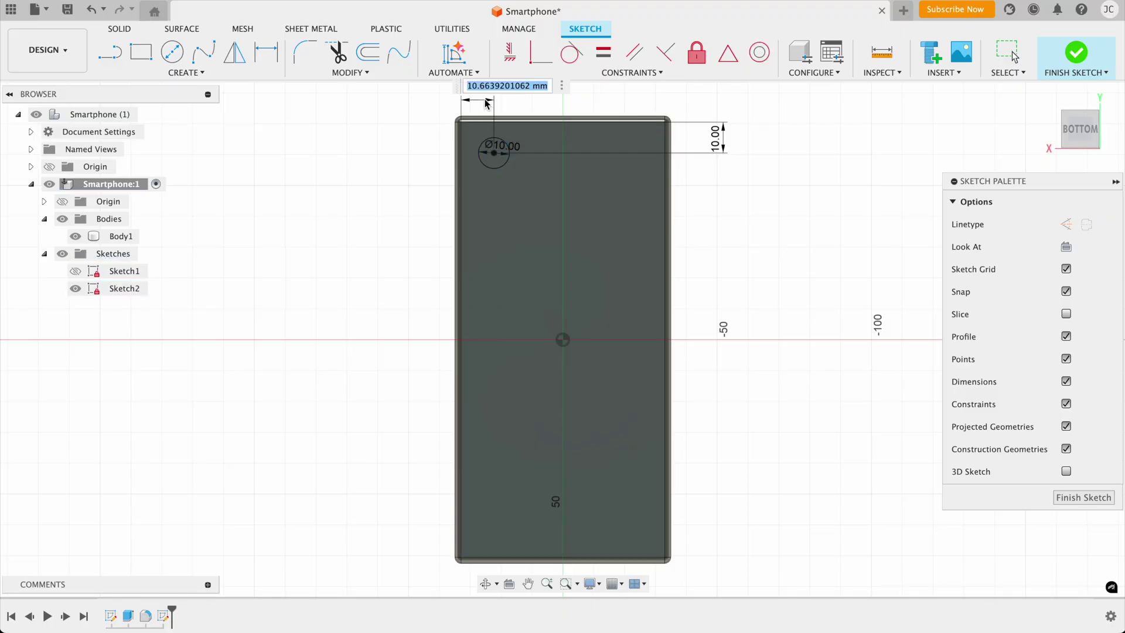
{"action": "type", "text": "10"}
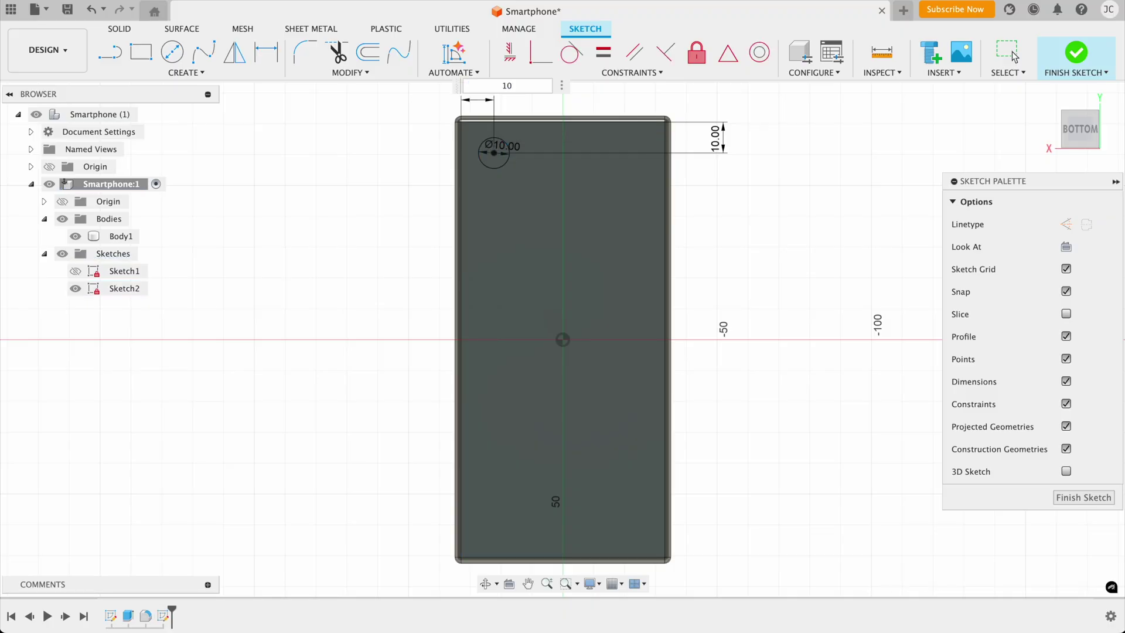
{"action": "key", "text": "Return"}
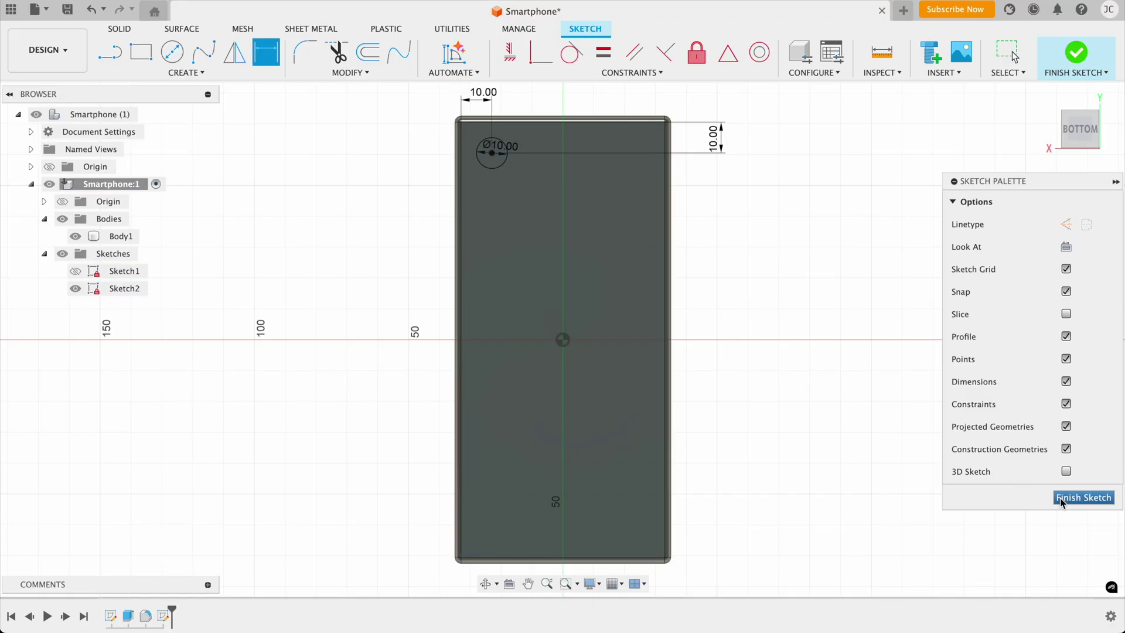
{"action": "left_click", "coordinate": [1083, 498]}
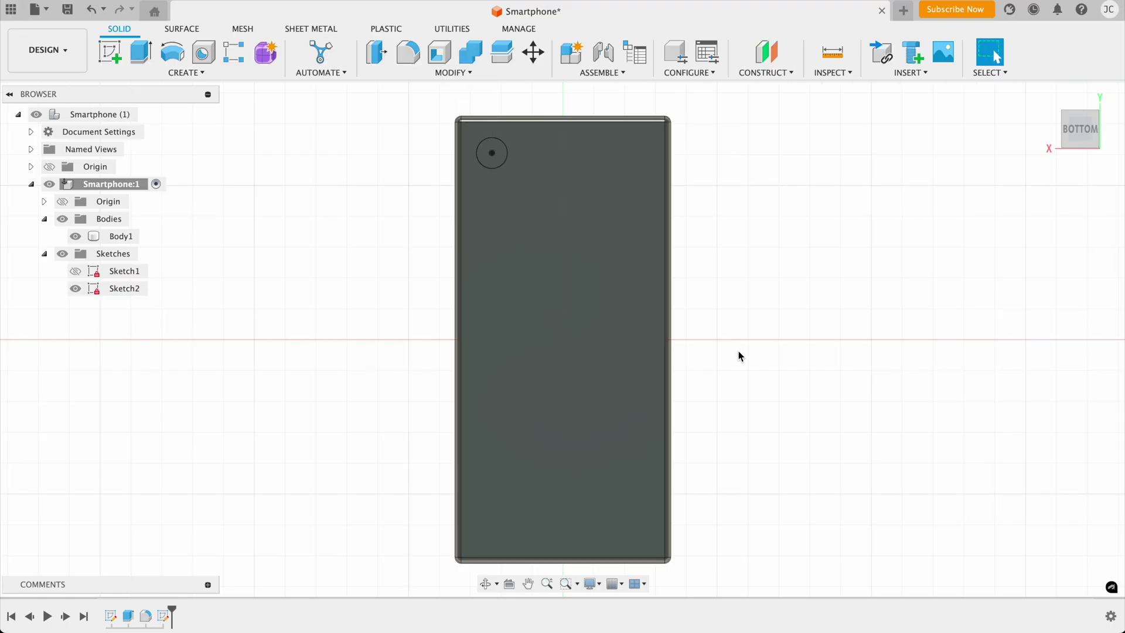
Step: Extrude the 10 mm circle to a 2 mm height, joined to the phone body
{"action": "middle_click_drag", "start_coordinate": [736, 349], "coordinate": [792, 290], "text": "shift"}
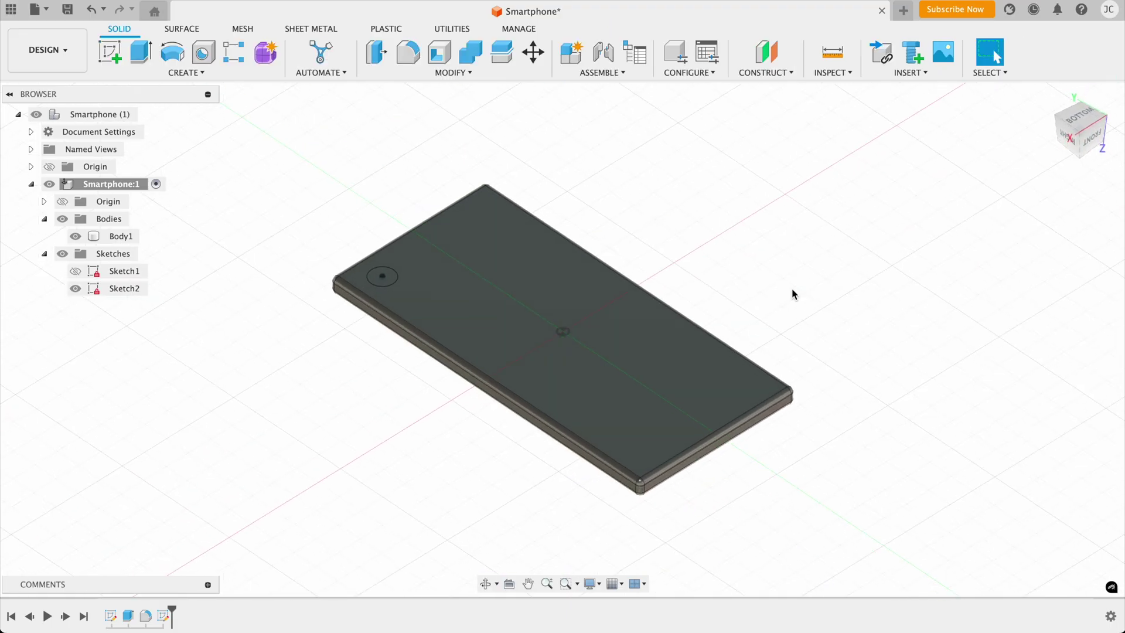
{"action": "left_click", "coordinate": [141, 54]}
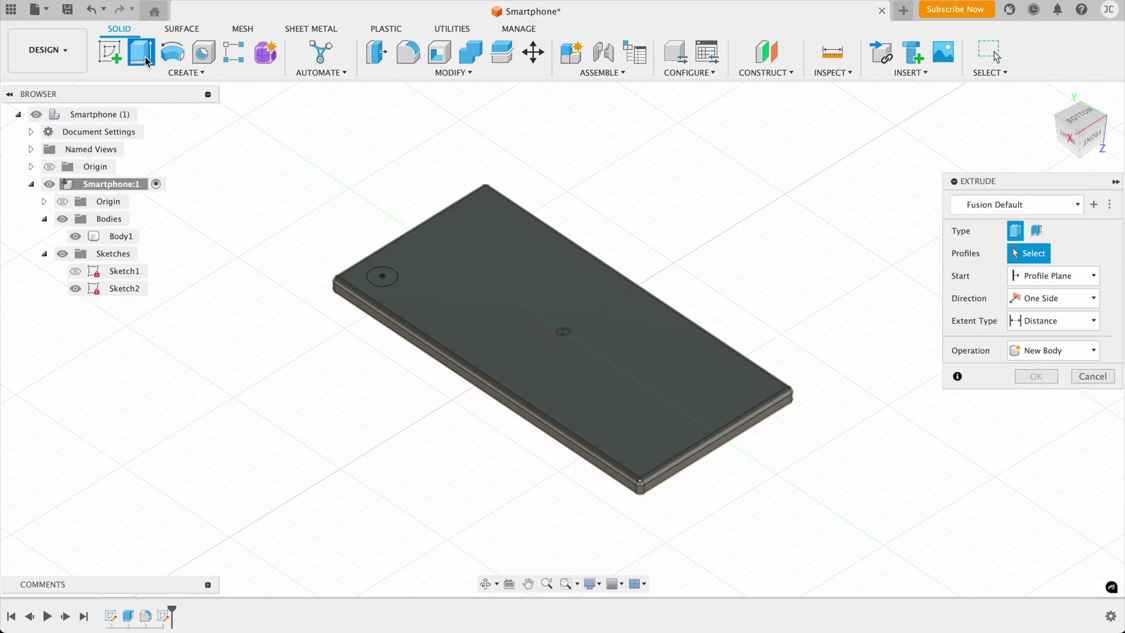
{"action": "left_click", "coordinate": [380, 270]}
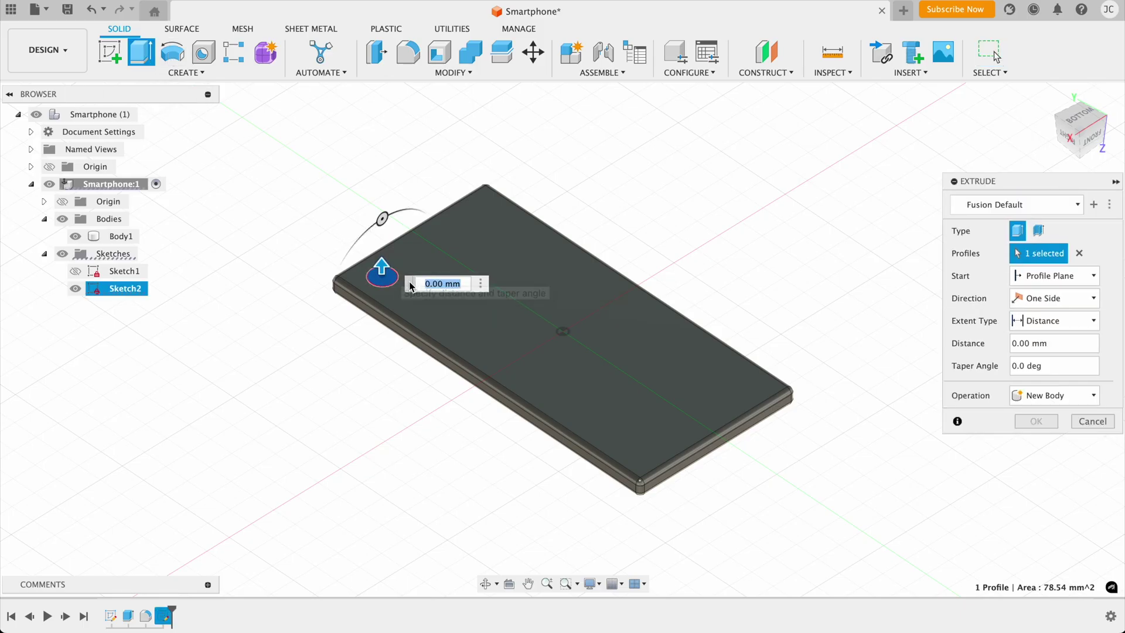
{"action": "left_click", "coordinate": [424, 284]}
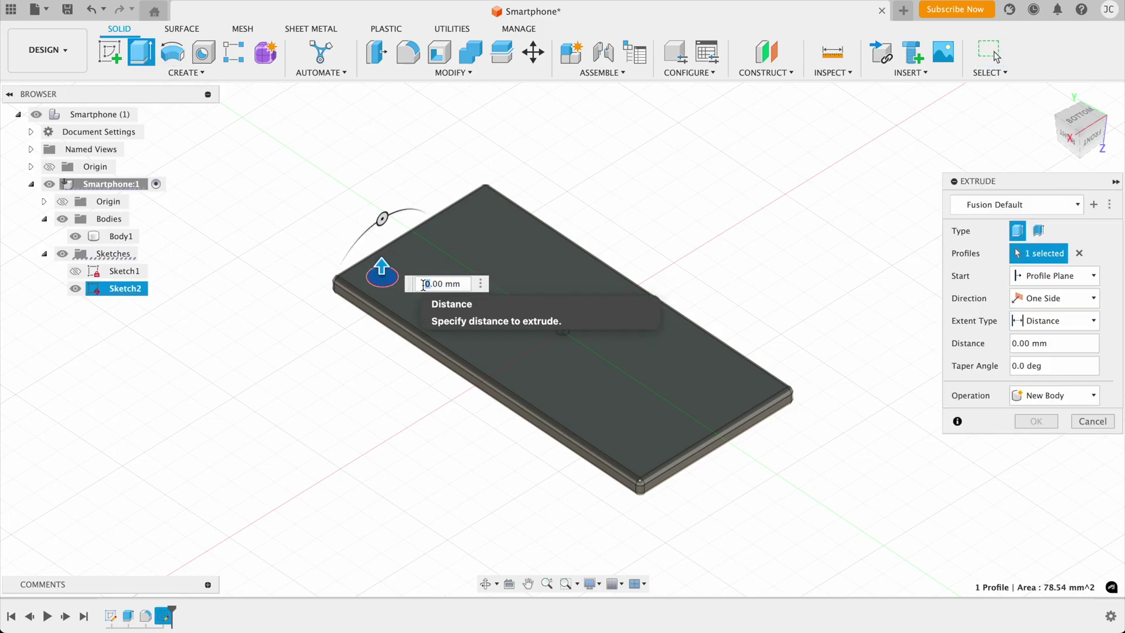
{"action": "type", "text": "2"}
{"action": "key", "text": "Return"}
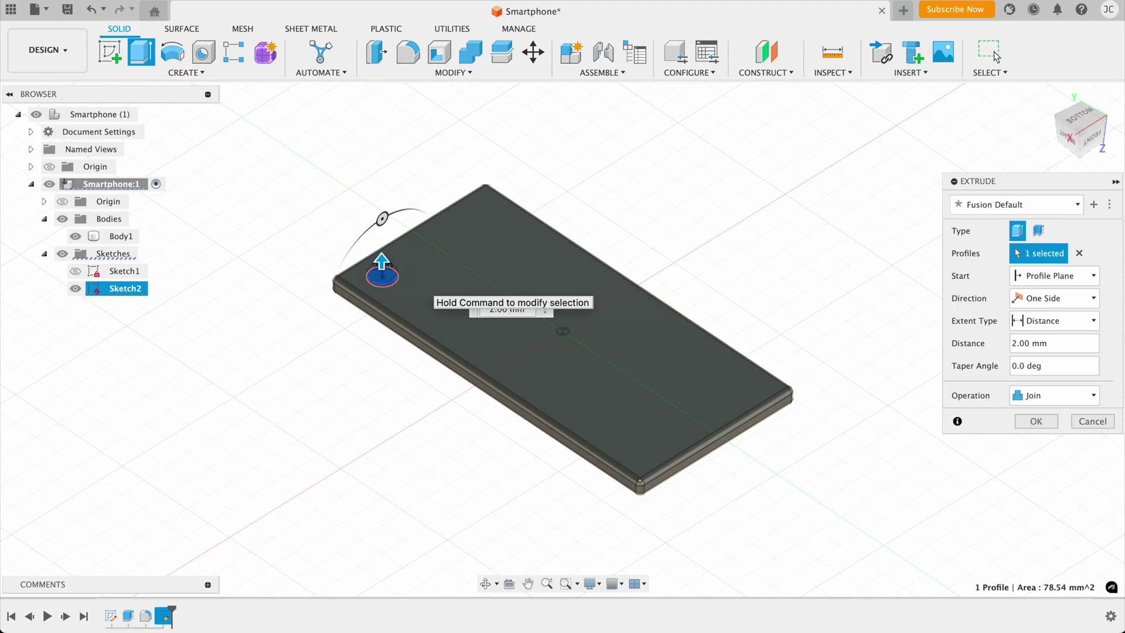
{"action": "type", "text": "3"}
{"action": "key", "text": "Return"}
{"action": "type", "text": "2"}
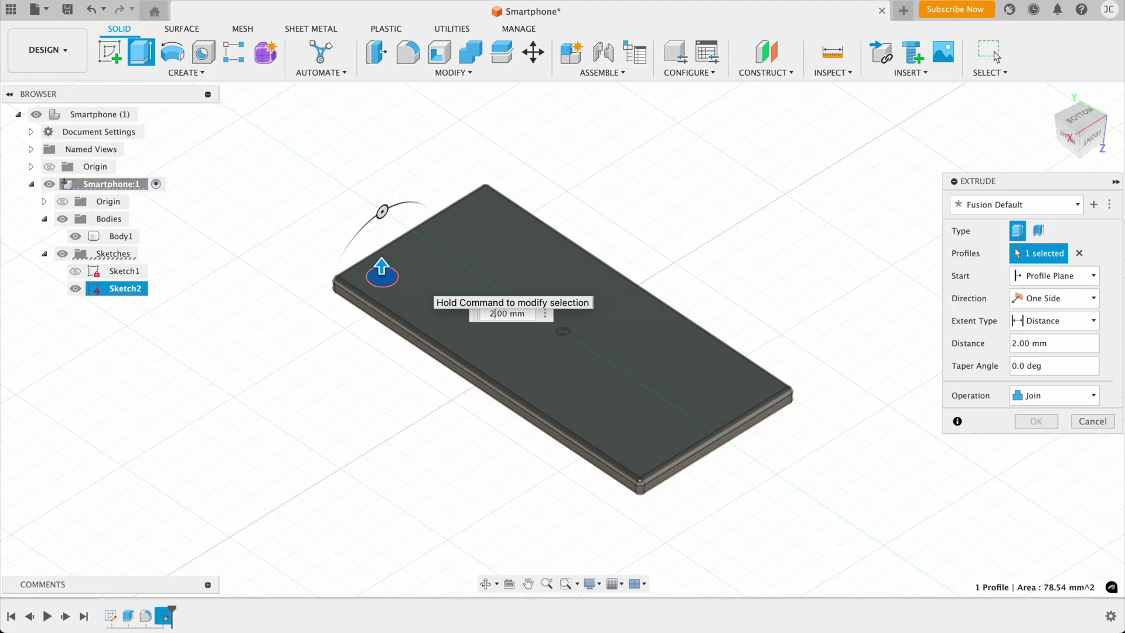
{"action": "key", "text": "Return"}
{"action": "key", "text": "Return"}
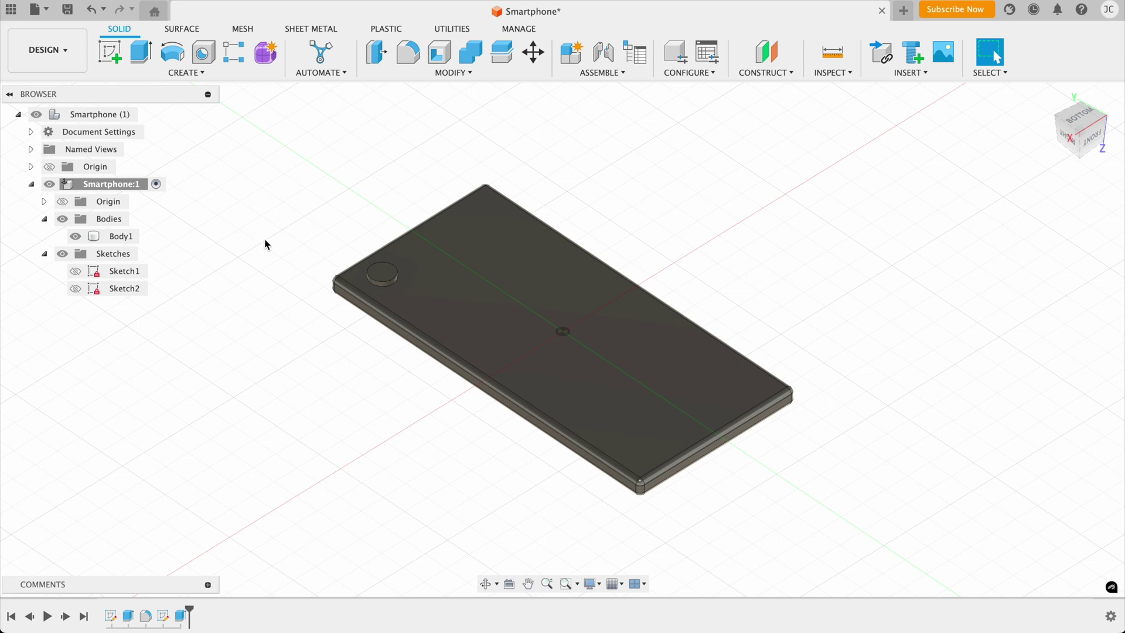
Step: Select the phone body and launch Rectangular Pattern from the Create menu
{"action": "left_click", "coordinate": [381, 270]}
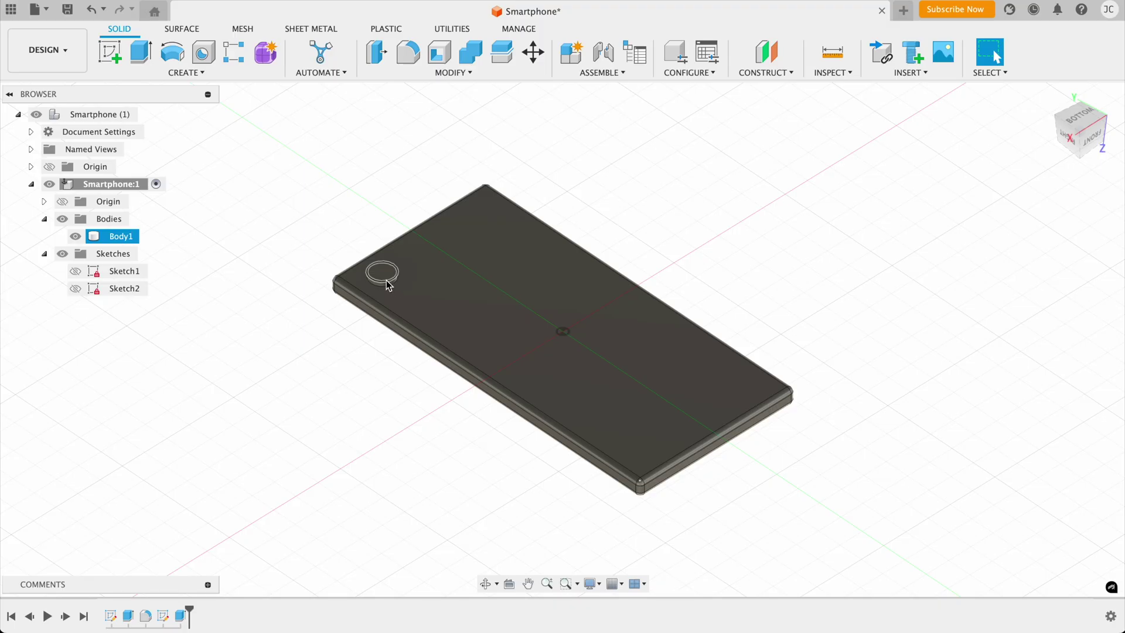
{"action": "left_click", "coordinate": [206, 75]}
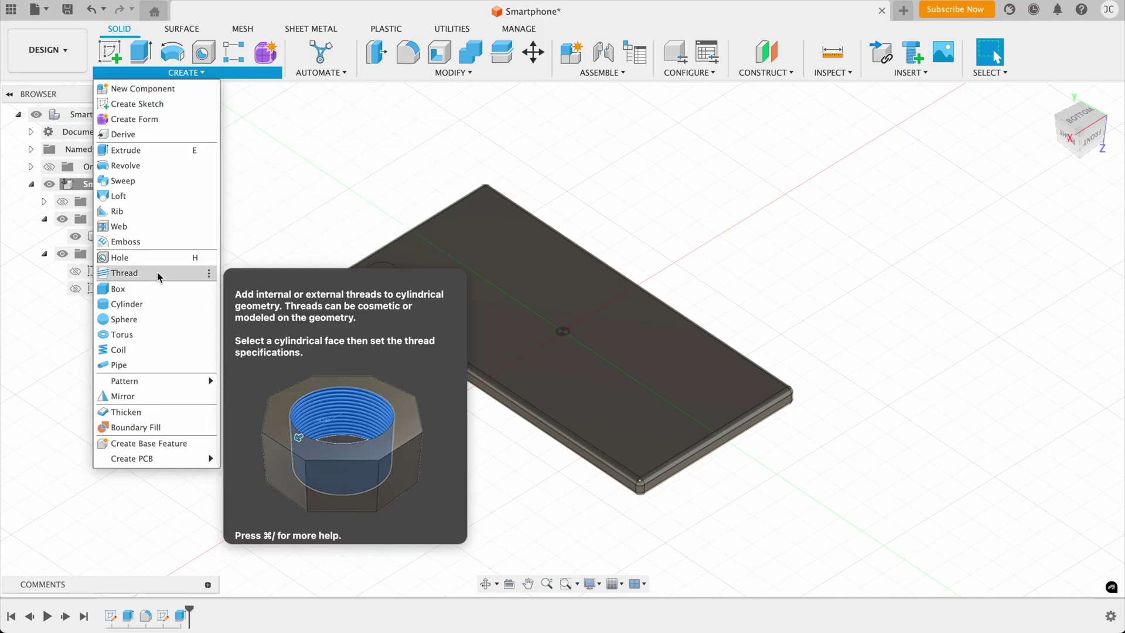
{"action": "mouse_move", "coordinate": [200, 381]}
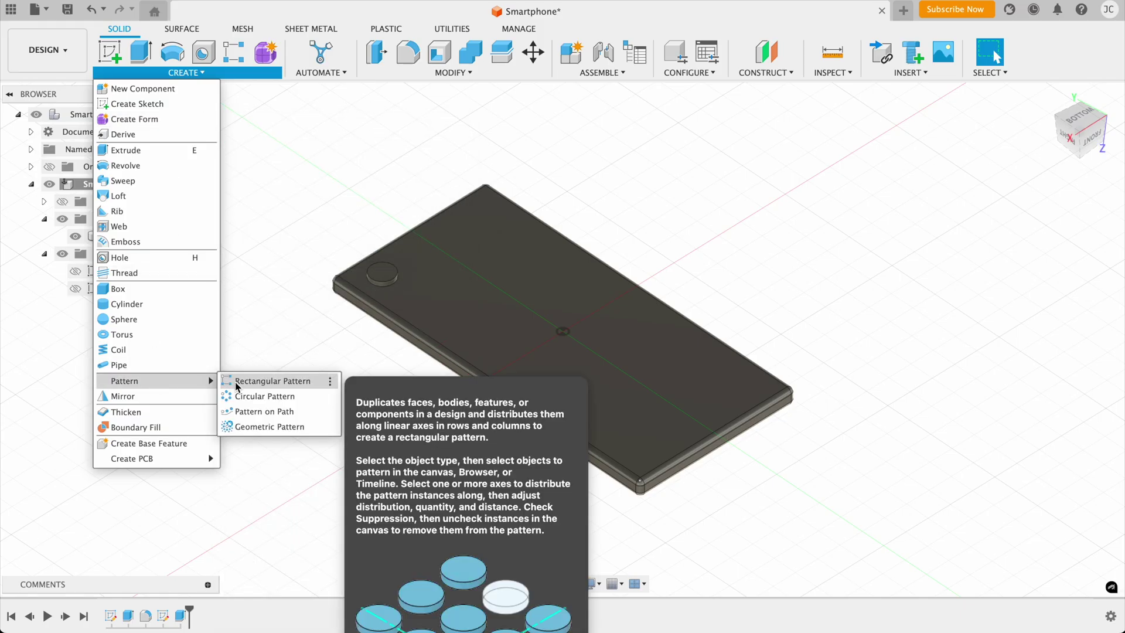
{"action": "left_click", "coordinate": [238, 382]}
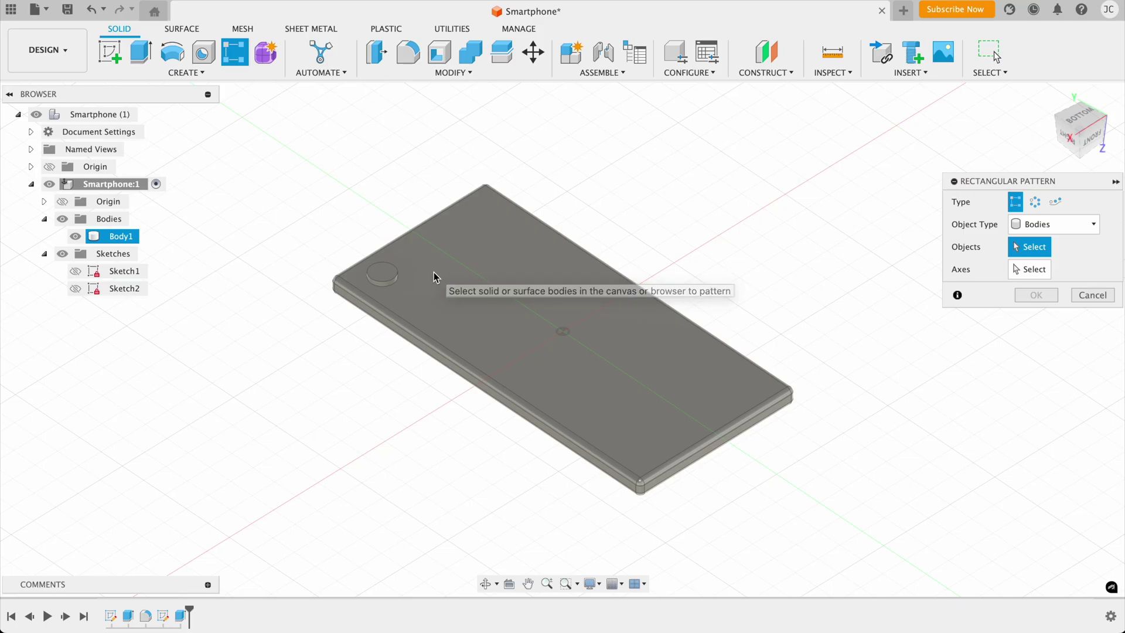
Step: Set the pattern type to Features, picking the bump extrusion and the direction axis
{"action": "left_click", "coordinate": [1024, 228]}
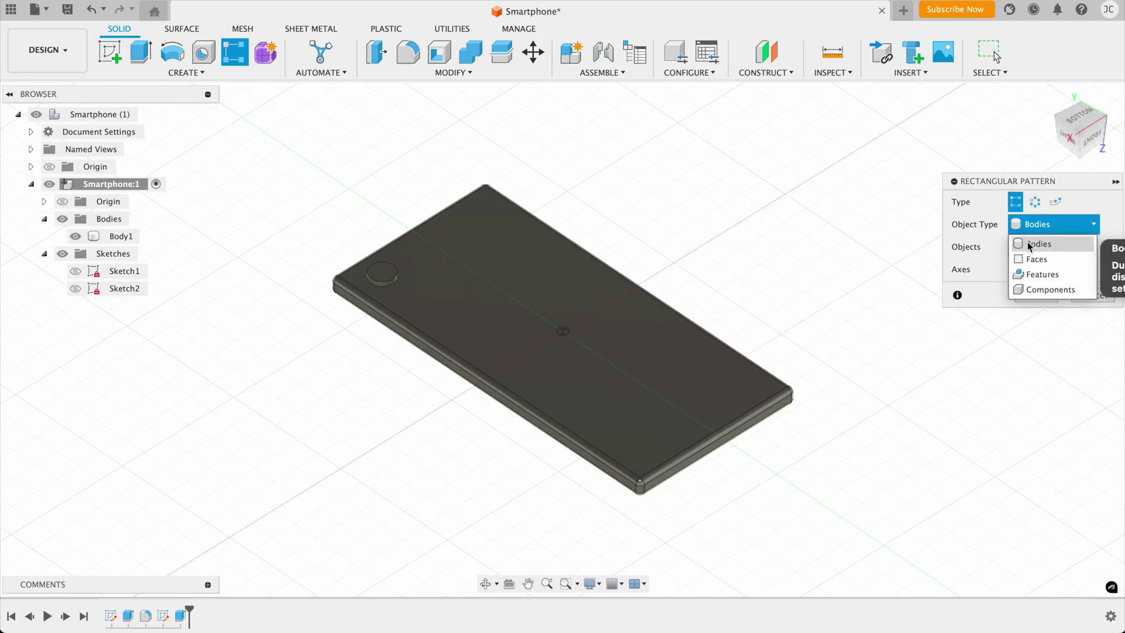
{"action": "left_click", "coordinate": [1028, 273]}
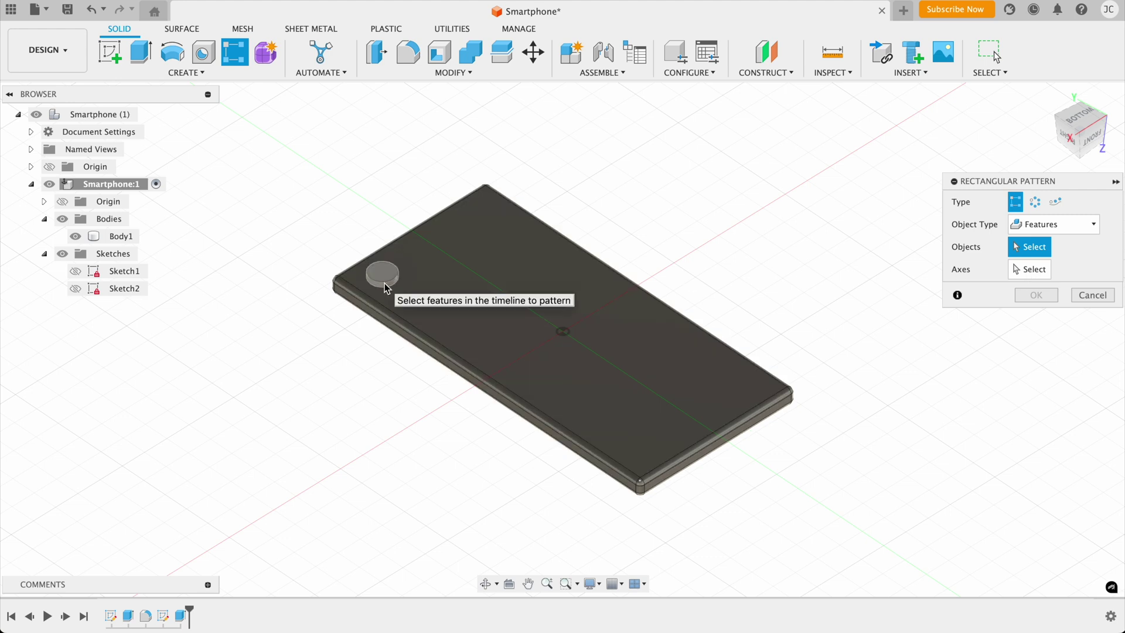
{"action": "left_click", "coordinate": [385, 283]}
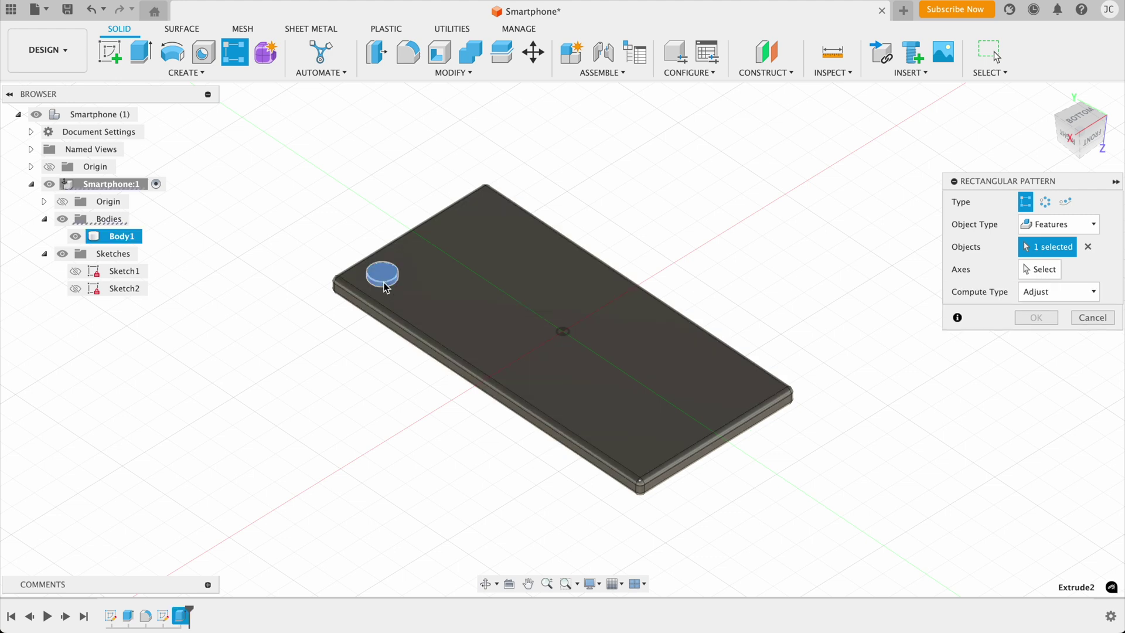
{"action": "left_click", "coordinate": [1029, 273]}
{"action": "left_click", "coordinate": [541, 321]}
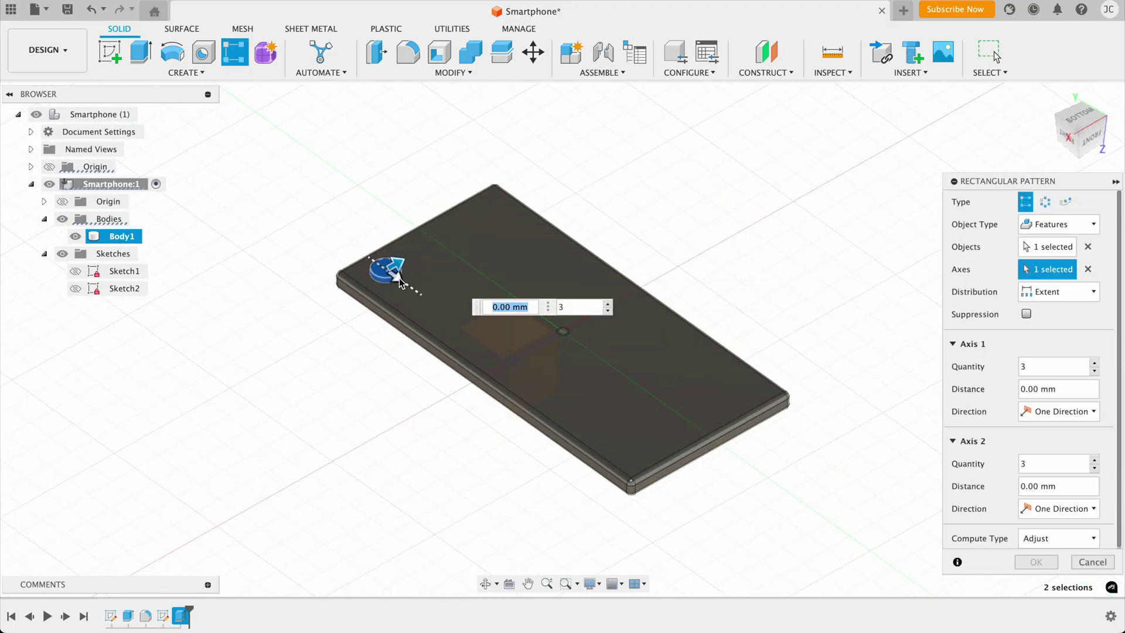
Step: Make three bump copies 25 mm apart along the length, one in the other direction
{"action": "left_click_drag", "start_coordinate": [399, 277], "coordinate": [456, 319]}
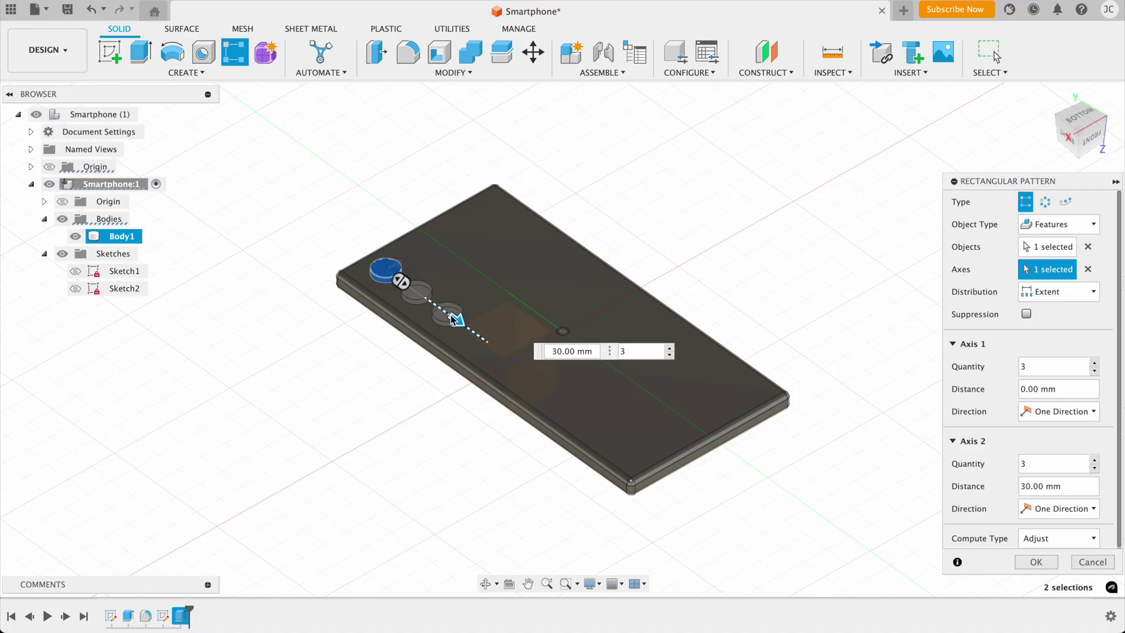
{"action": "left_click_drag", "start_coordinate": [562, 351], "coordinate": [548, 350]}
{"action": "type", "text": "25"}
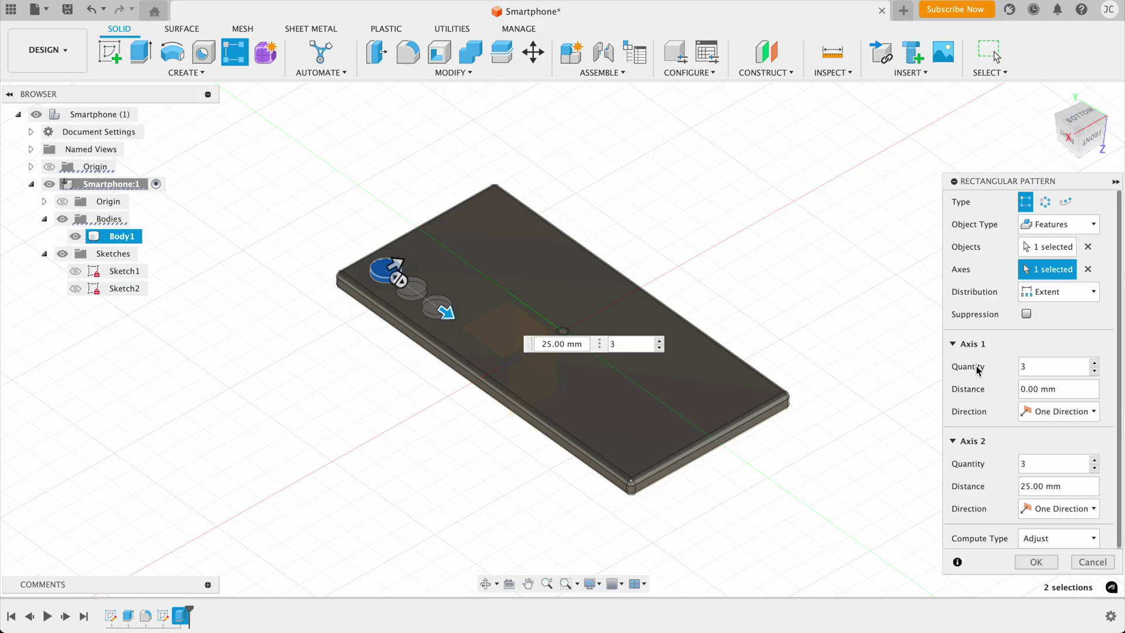
{"action": "left_click", "coordinate": [781, 376]}
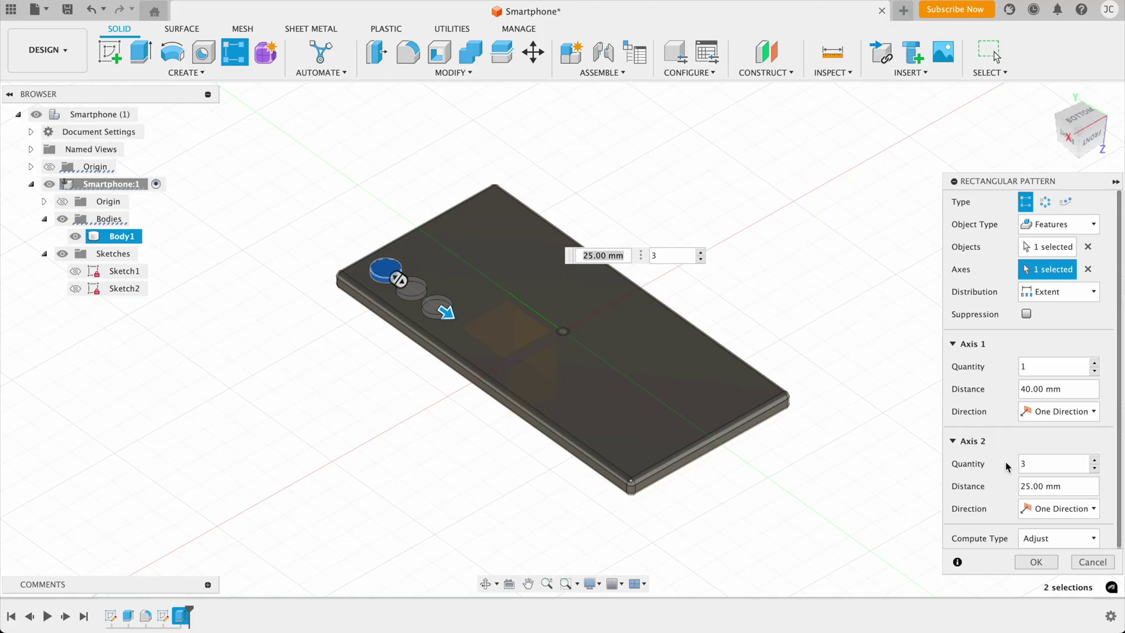
{"action": "scroll", "coordinate": [987, 443], "scroll_direction": "down", "scroll_amount": 1}
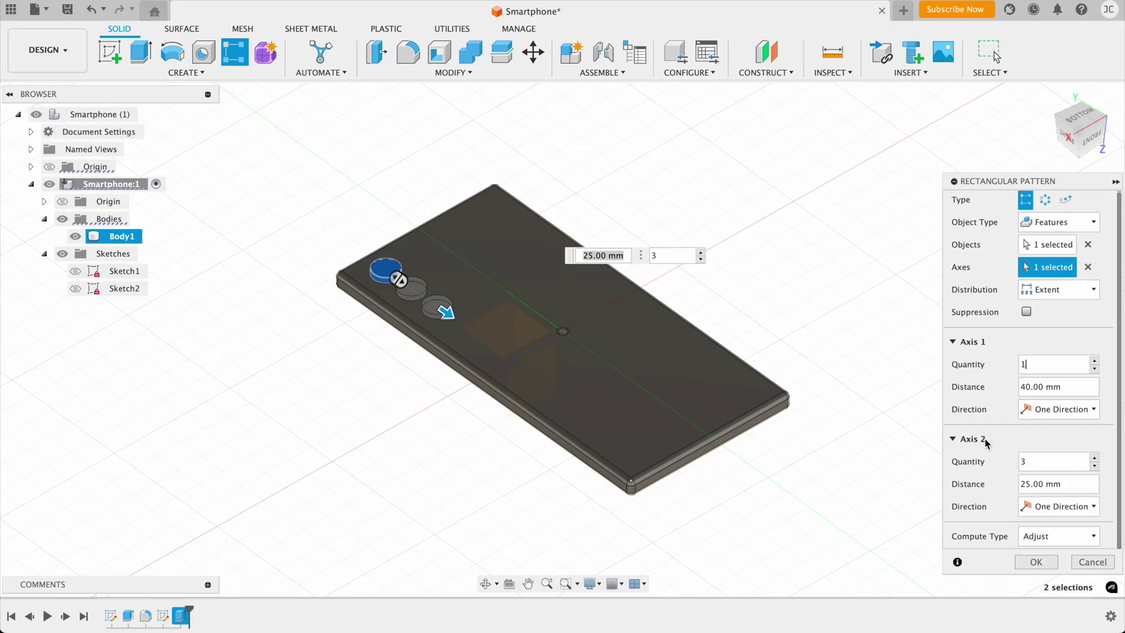
{"action": "left_click", "coordinate": [1035, 563]}
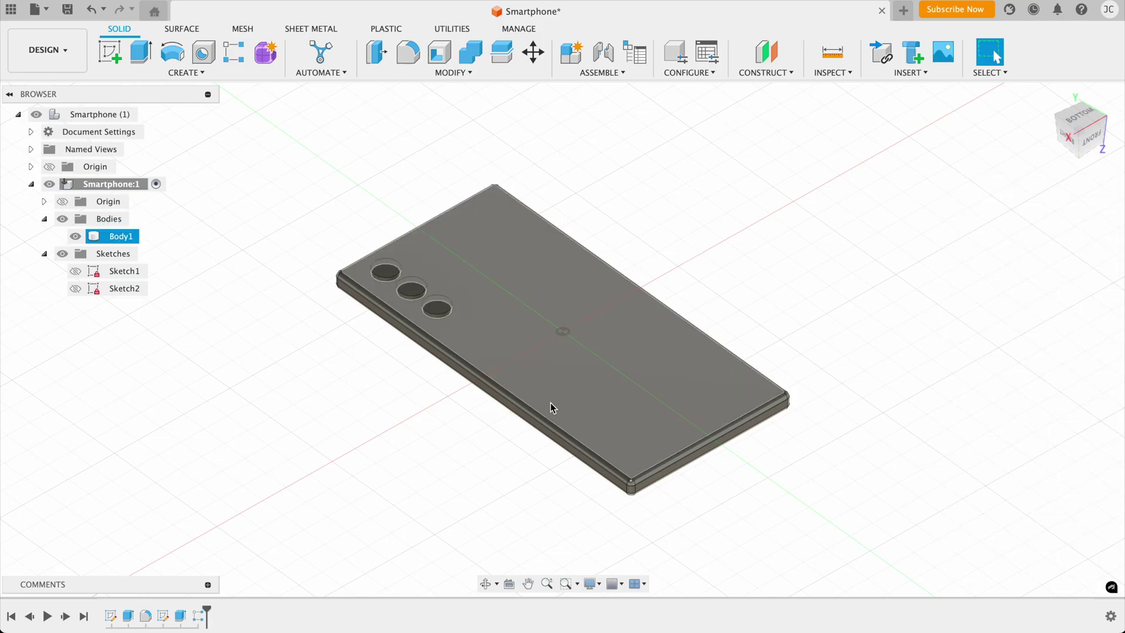
Step: Fillet the top rims of all three camera bumps with a 0.3 mm radius
{"action": "left_click", "coordinate": [403, 52]}
{"action": "scroll", "coordinate": [375, 274], "scroll_direction": "up", "scroll_amount": 2}
{"action": "left_click", "coordinate": [375, 275]}
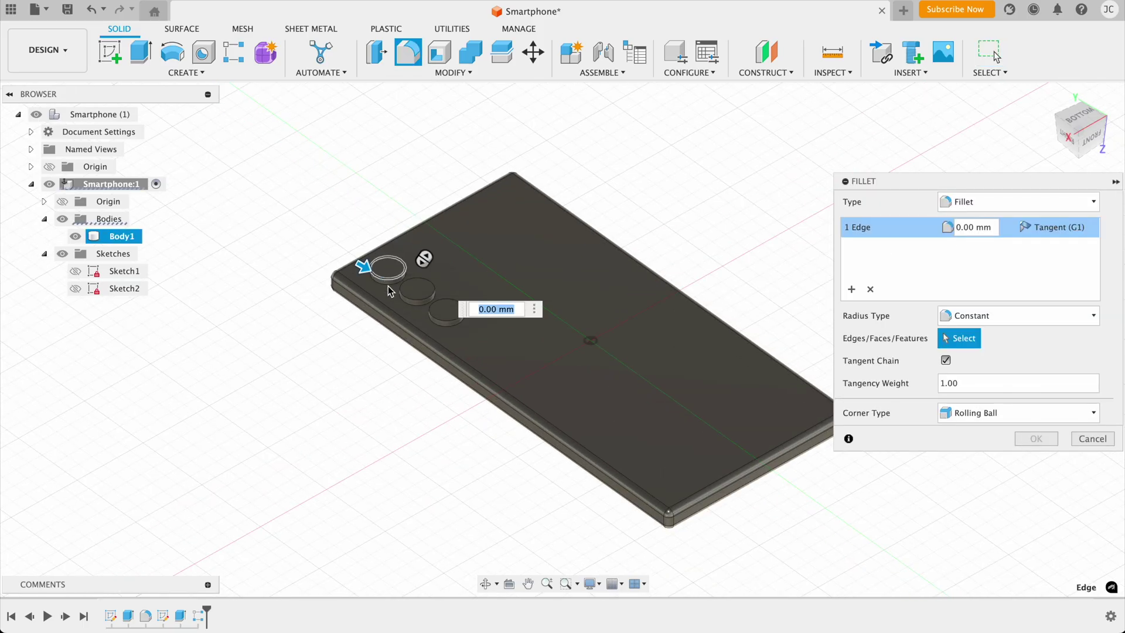
{"action": "left_click", "coordinate": [417, 299]}
{"action": "left_click", "coordinate": [446, 320]}
{"action": "left_click", "coordinate": [537, 351]}
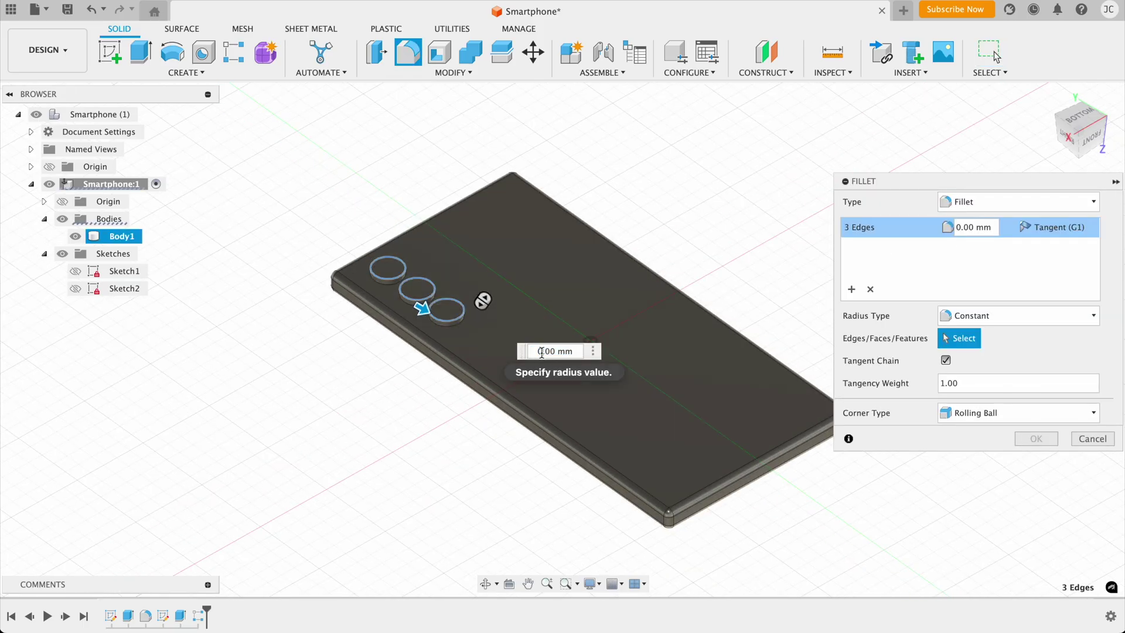
{"action": "type", "text": "1"}
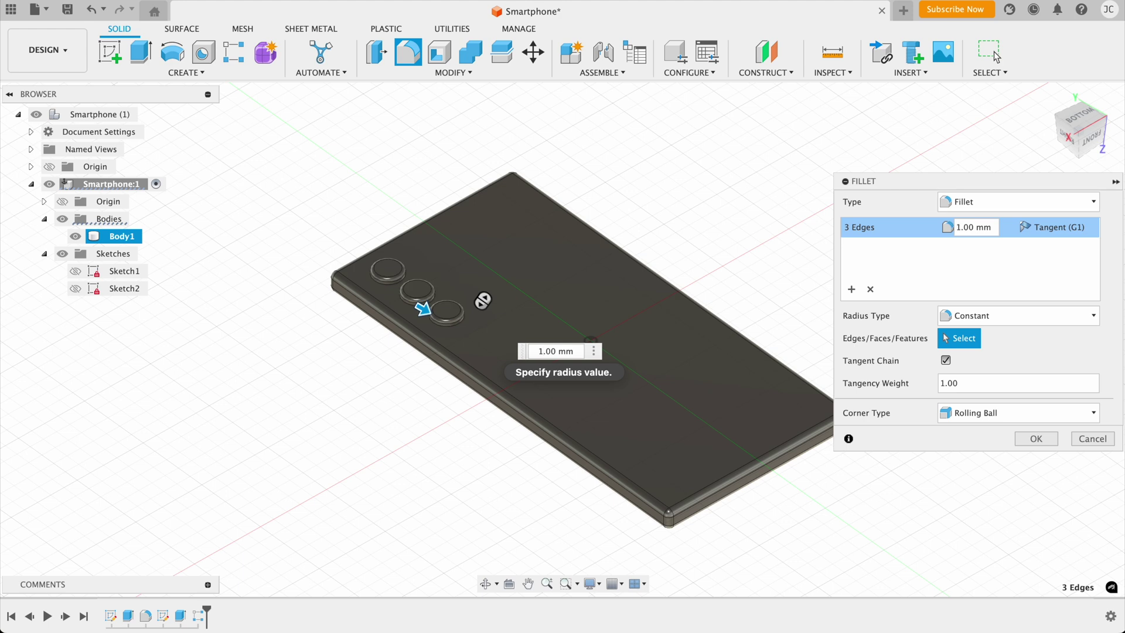
{"action": "key", "text": "BackSpace"}
{"action": "key", "text": "BackSpace"}
{"action": "type", "text": "0.3"}
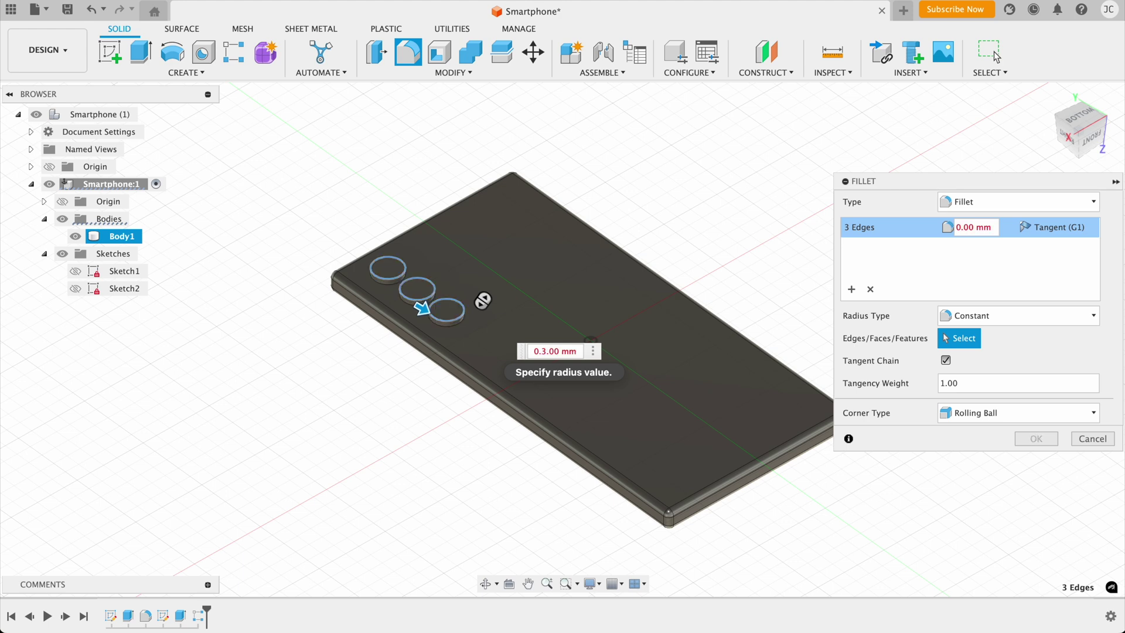
{"action": "key", "text": "Delete"}
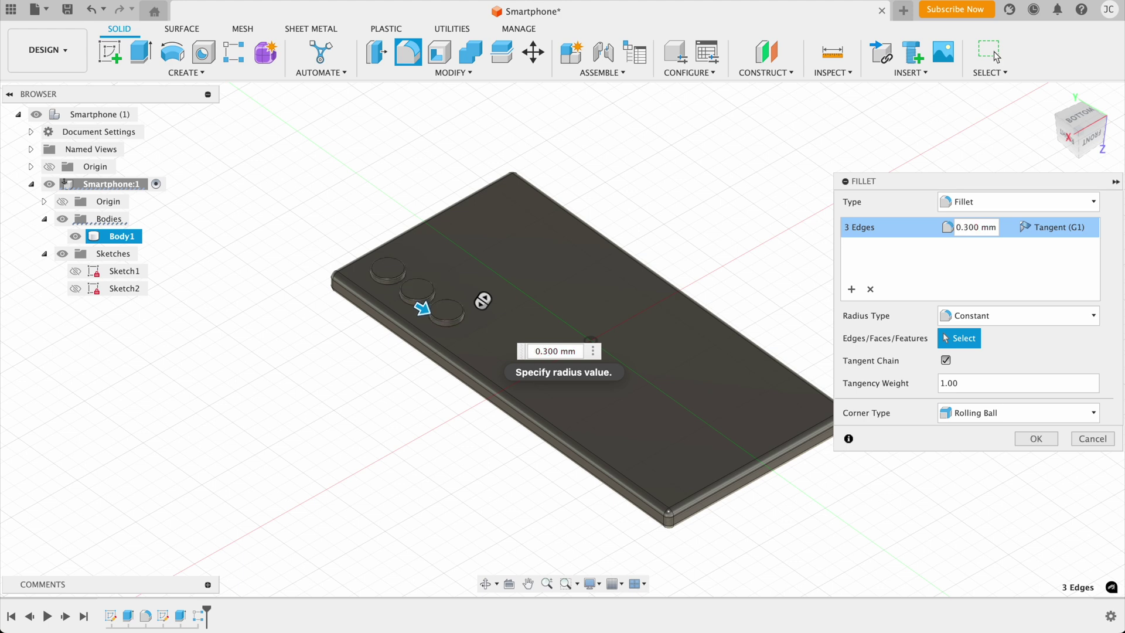
{"action": "left_click", "coordinate": [1022, 440]}
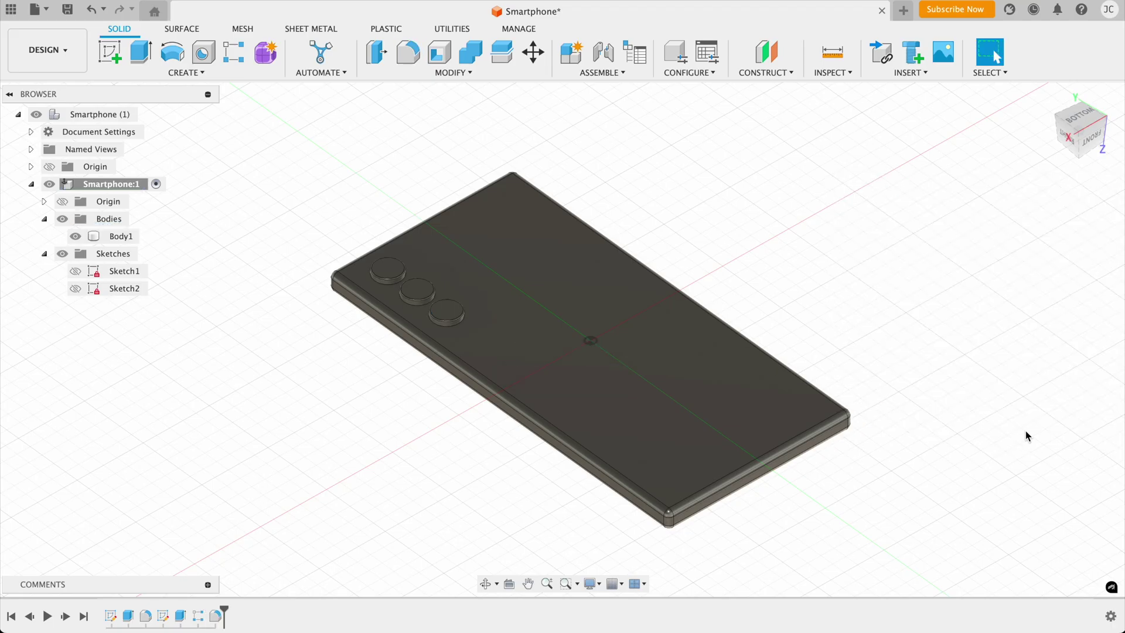